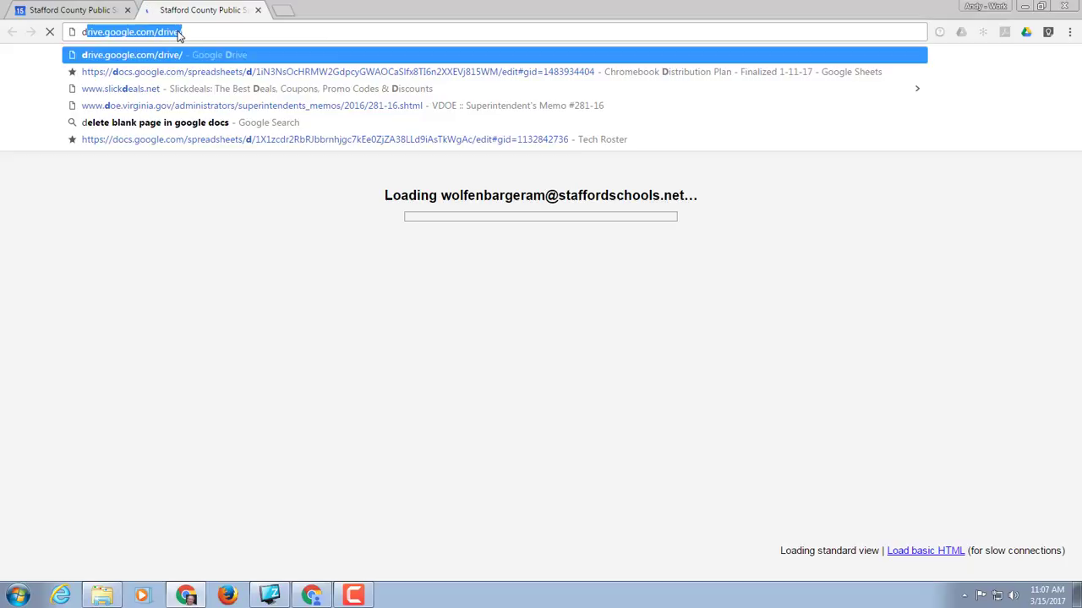
- Open Google Calendar at calendar.google.com, and open it again from the list of Google apps
{"action": "type", "text": "c"}
{"action": "key", "text": "BackSpace"}
{"action": "key", "text": "BackSpace"}
{"action": "type", "text": "calenda"}
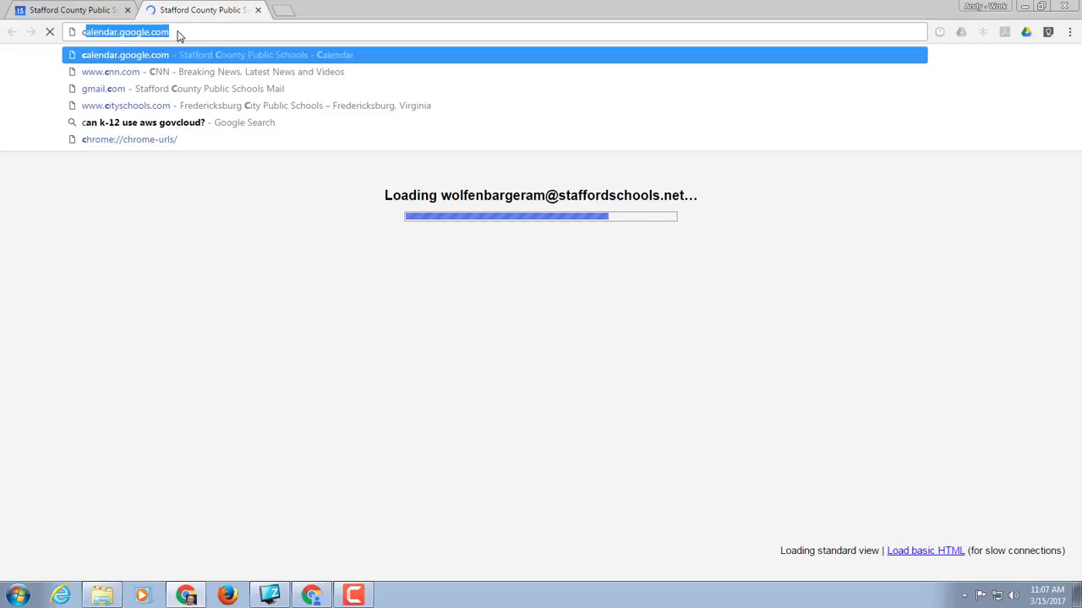
{"action": "key", "text": "Return"}
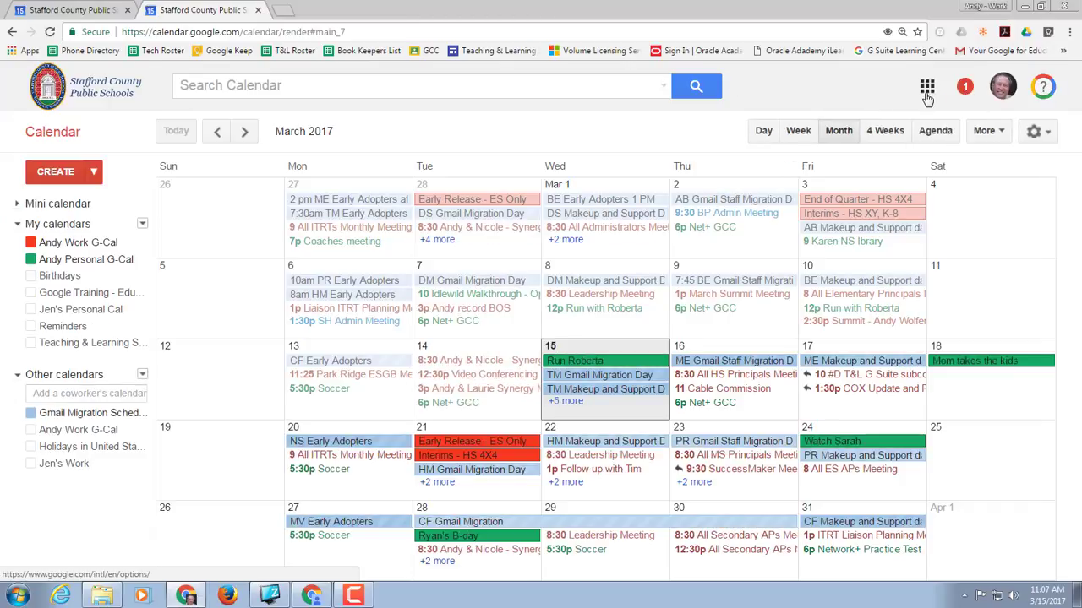
{"action": "left_click", "coordinate": [927, 85]}
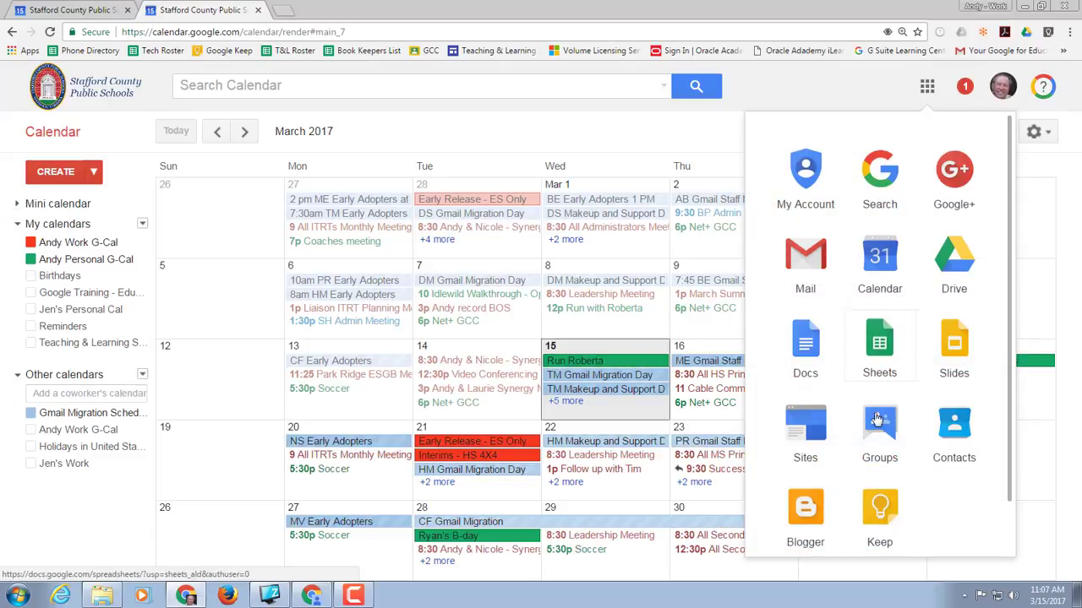
{"action": "left_click", "coordinate": [896, 279]}
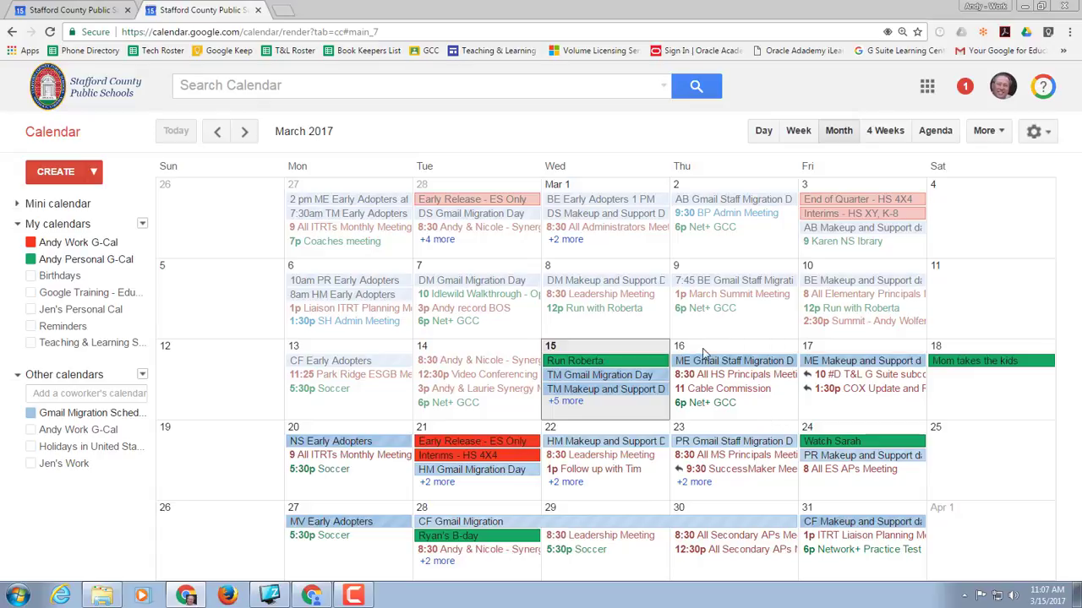
- Start an event titled "ESGB Meeting" on Thursday, March 16, open its full details and make it timed instead of all-day
{"action": "left_click", "coordinate": [788, 414]}
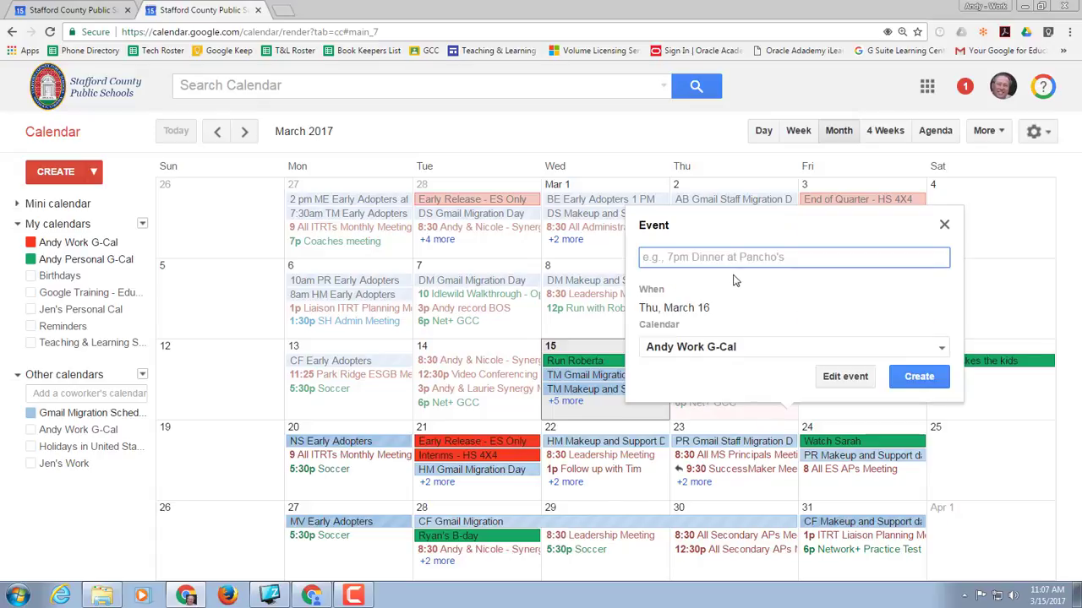
{"action": "type", "text": "ESG"}
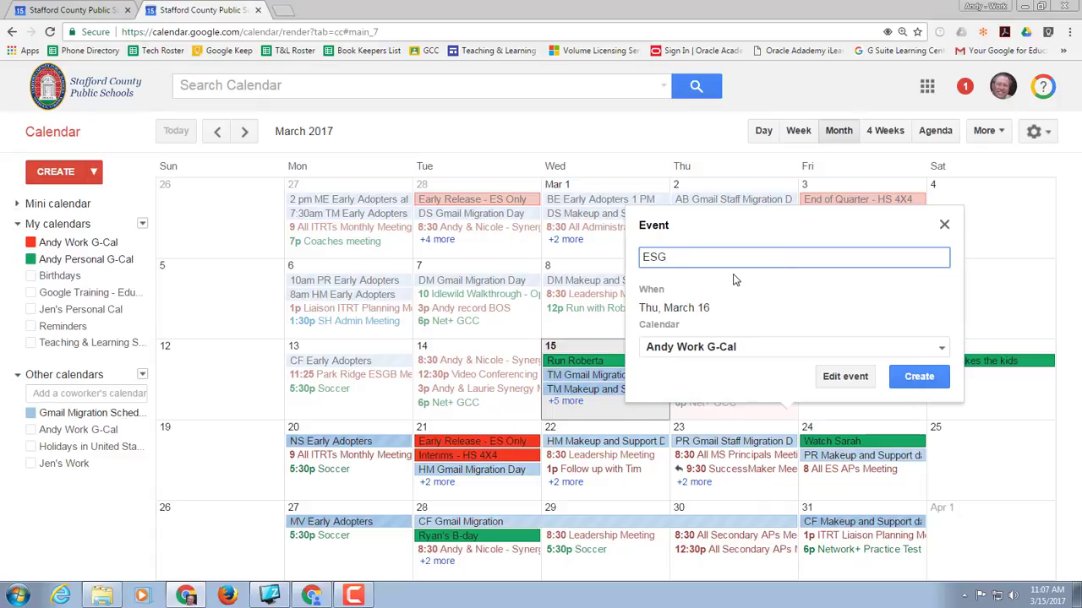
{"action": "type", "text": "B Meeitn"}
{"action": "type", "text": "ing"}
{"action": "left_click", "coordinate": [835, 351]}
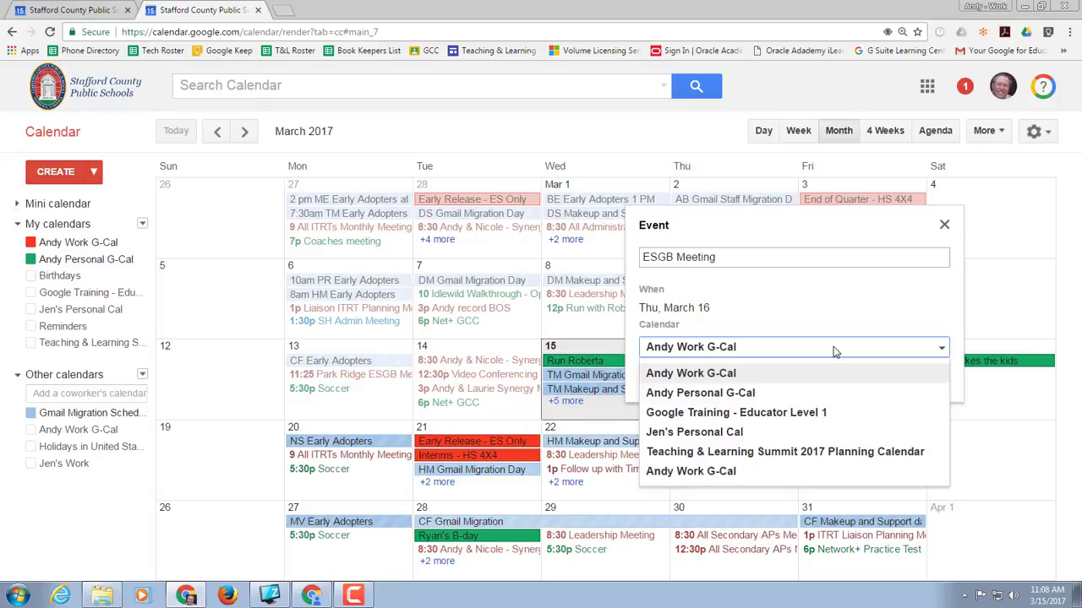
{"action": "left_click", "coordinate": [835, 352]}
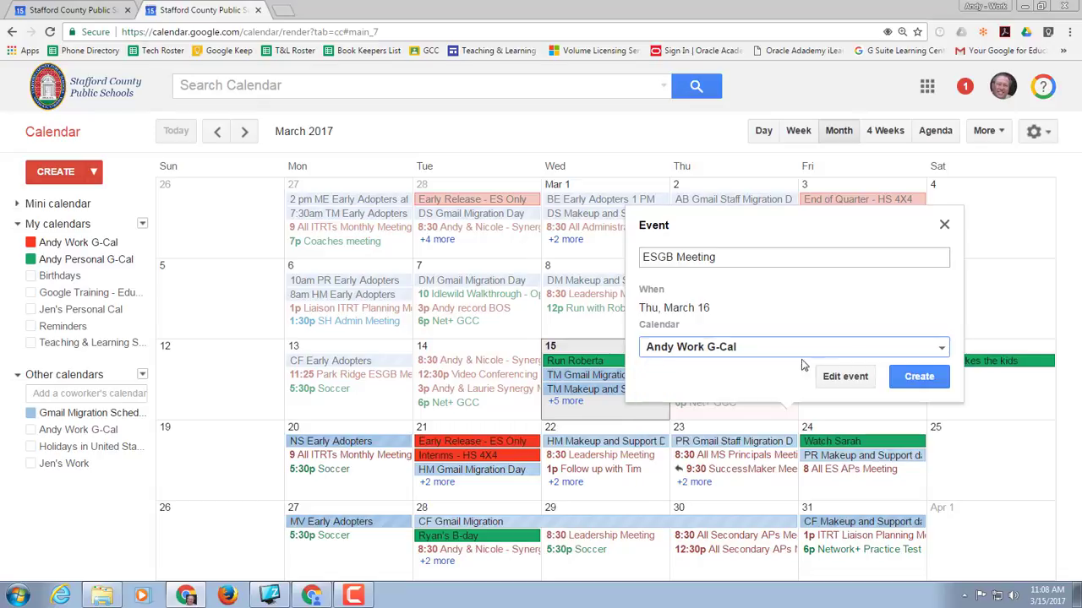
{"action": "left_click", "coordinate": [845, 377]}
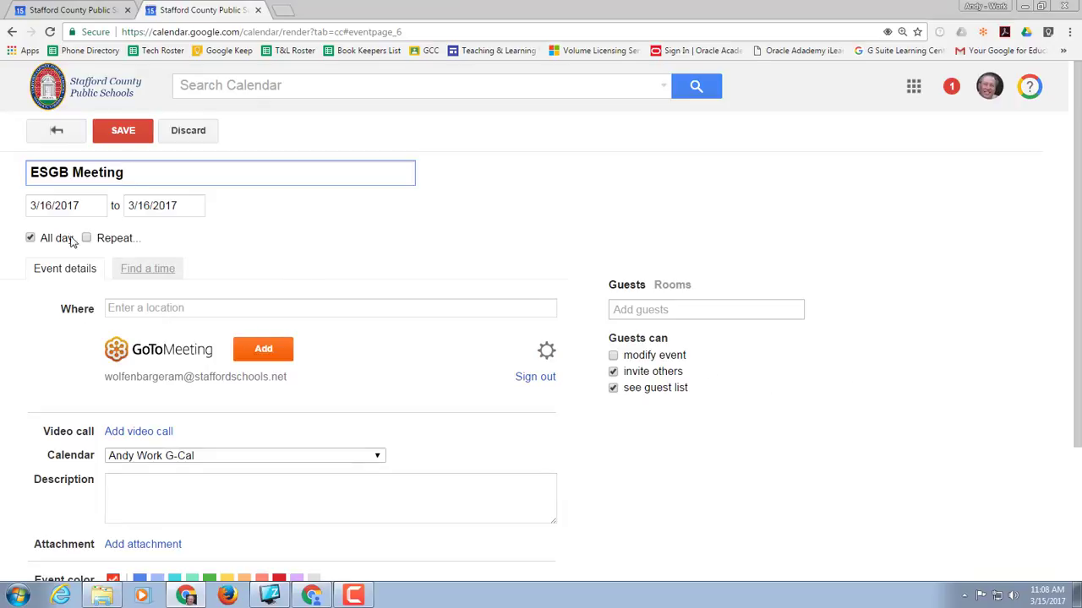
{"action": "left_click", "coordinate": [31, 238]}
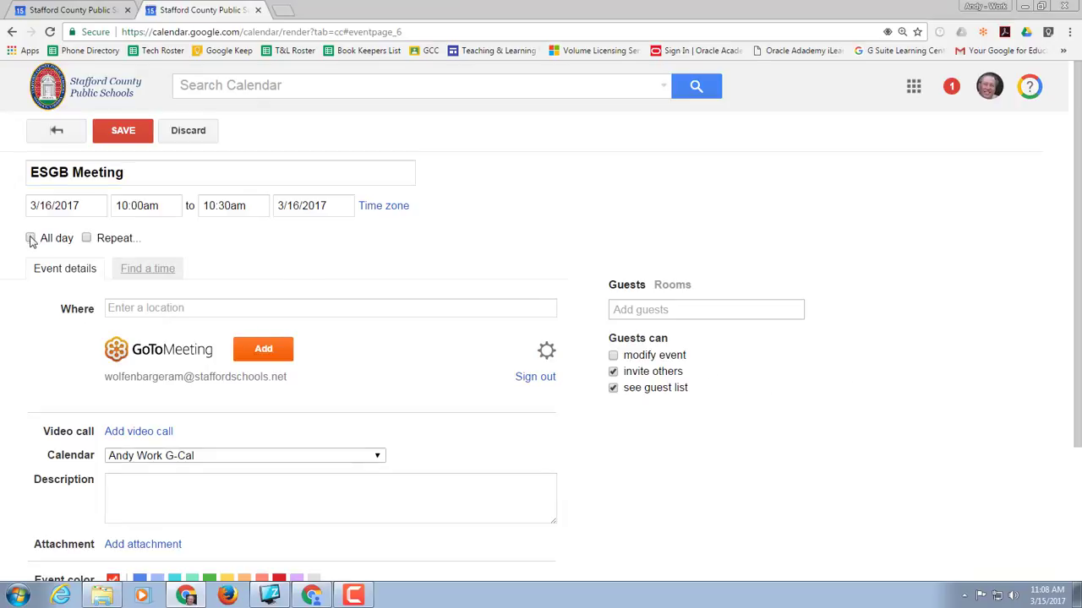
- Compare schedules in the event's Find a time view and add two colleagues as guests
{"action": "left_click", "coordinate": [156, 272]}
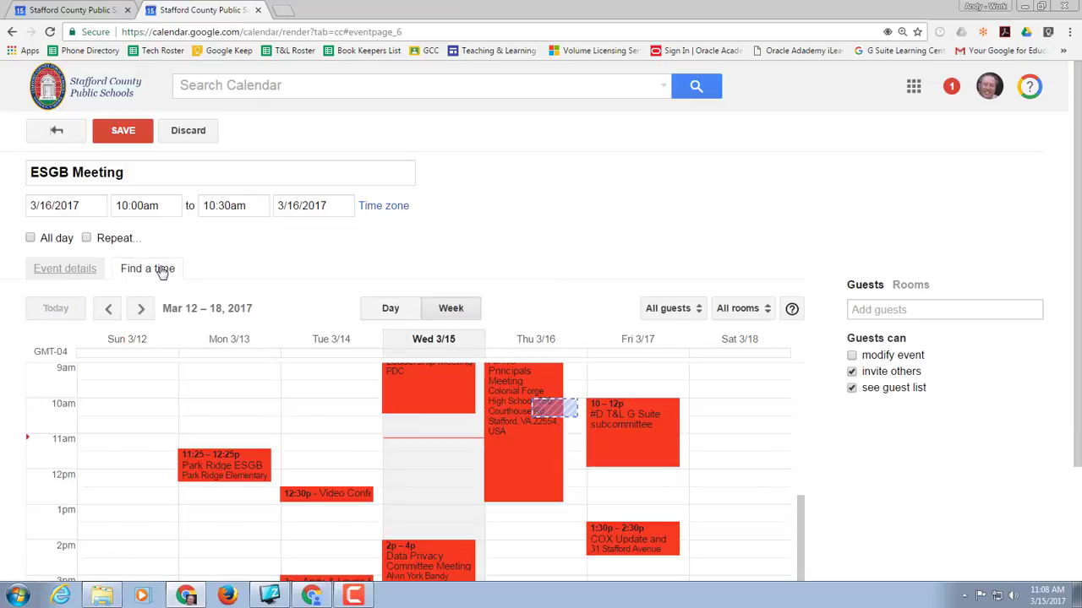
{"action": "left_click", "coordinate": [917, 311]}
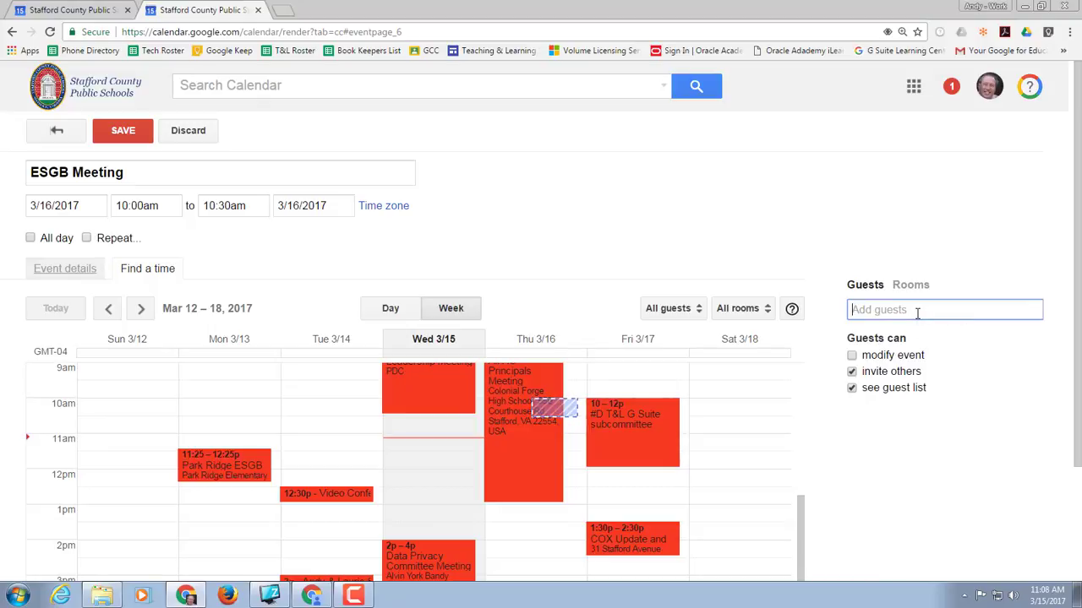
{"action": "type", "text": "stewar"}
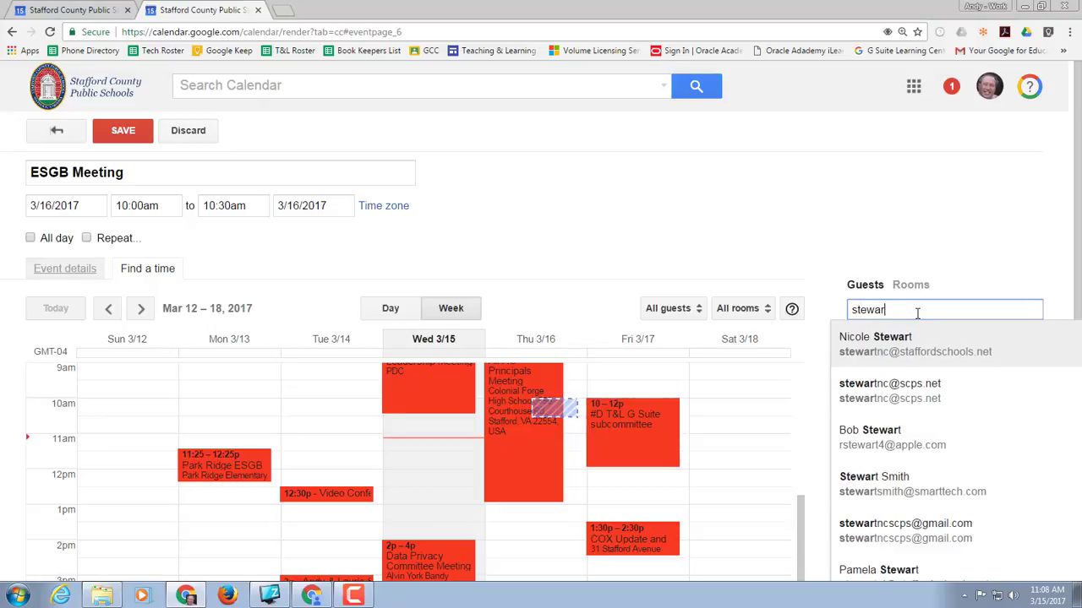
{"action": "key", "text": "Return"}
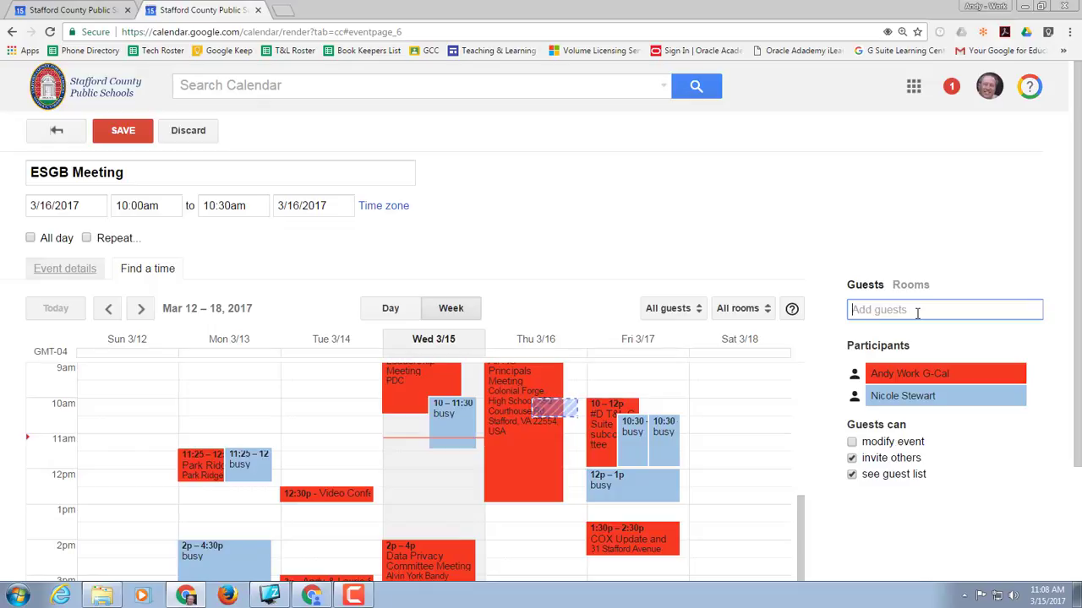
{"action": "type", "text": "weeks"}
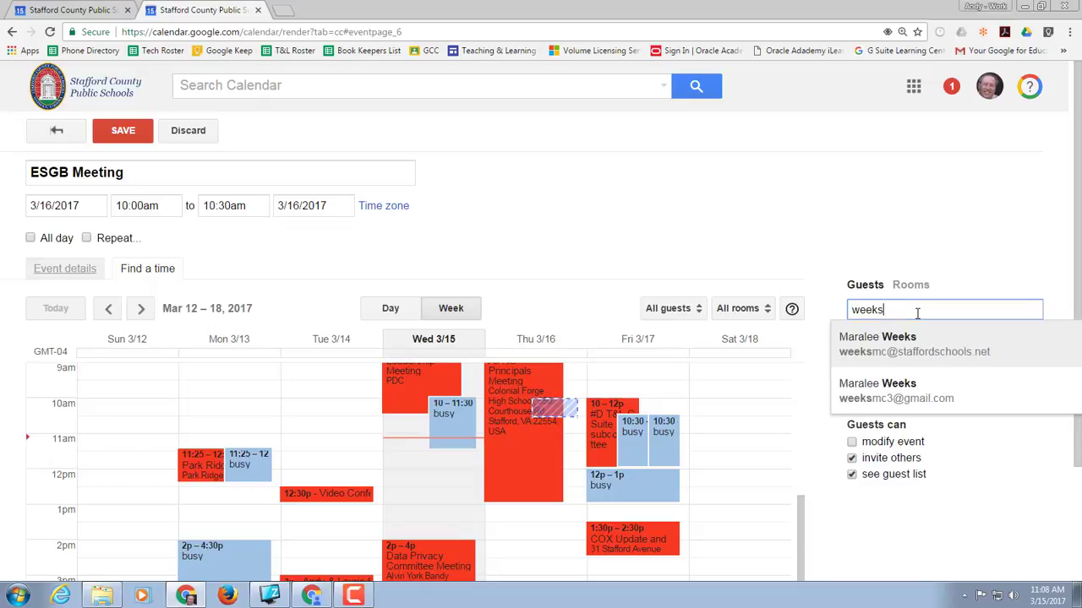
{"action": "left_click", "coordinate": [912, 341]}
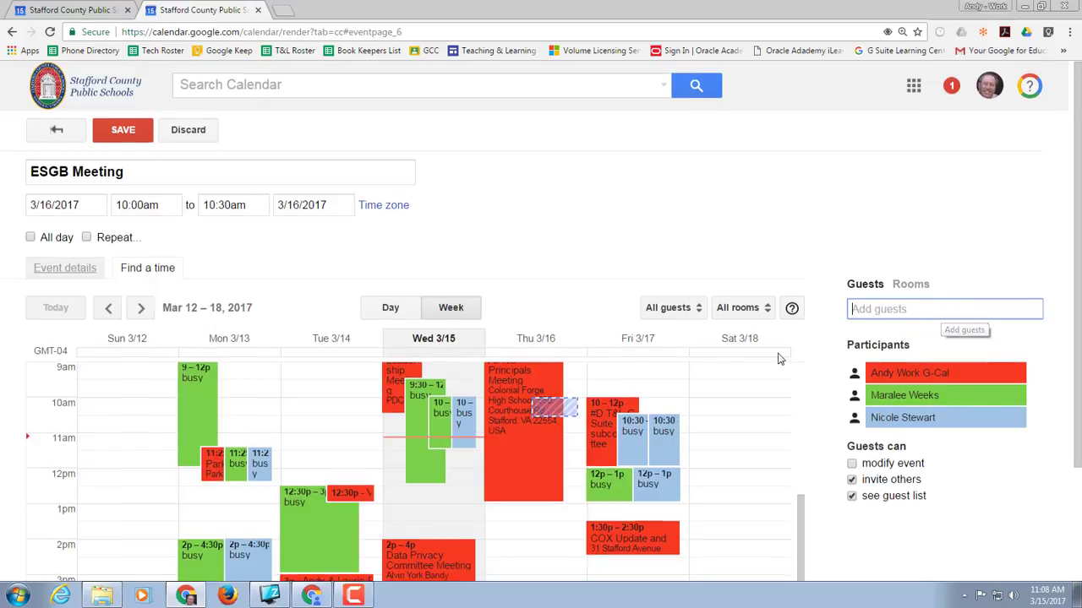
- Schedule the meeting from 3:00pm to 5:00pm in the free Thursday 3/16 slot of the guests' week schedule
{"action": "scroll", "coordinate": [760, 361], "scroll_direction": "down", "scroll_amount": 5}
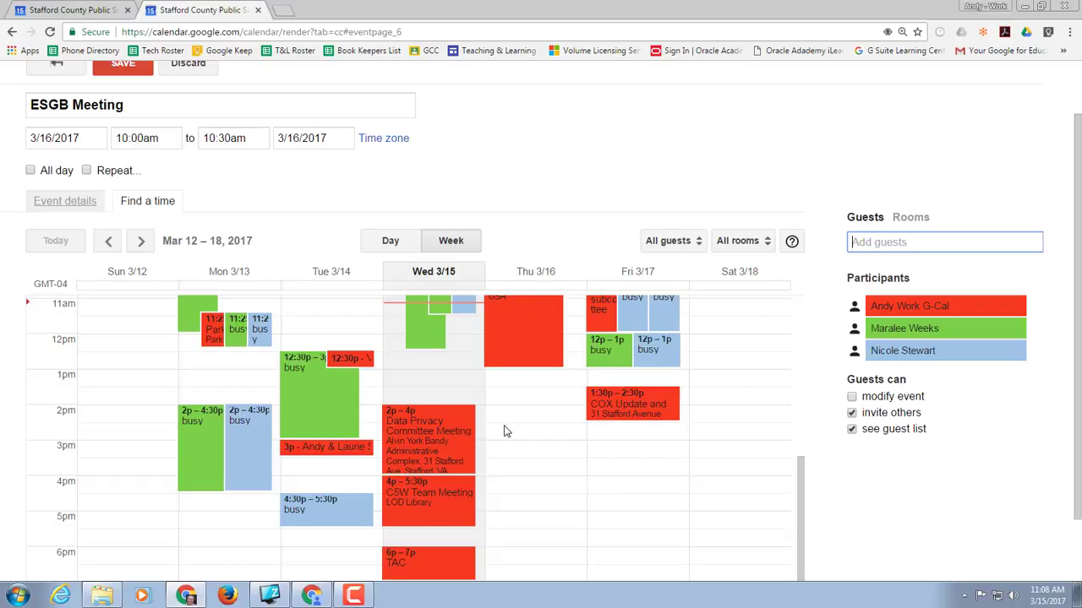
{"action": "scroll", "coordinate": [509, 456], "scroll_direction": "down", "scroll_amount": 2}
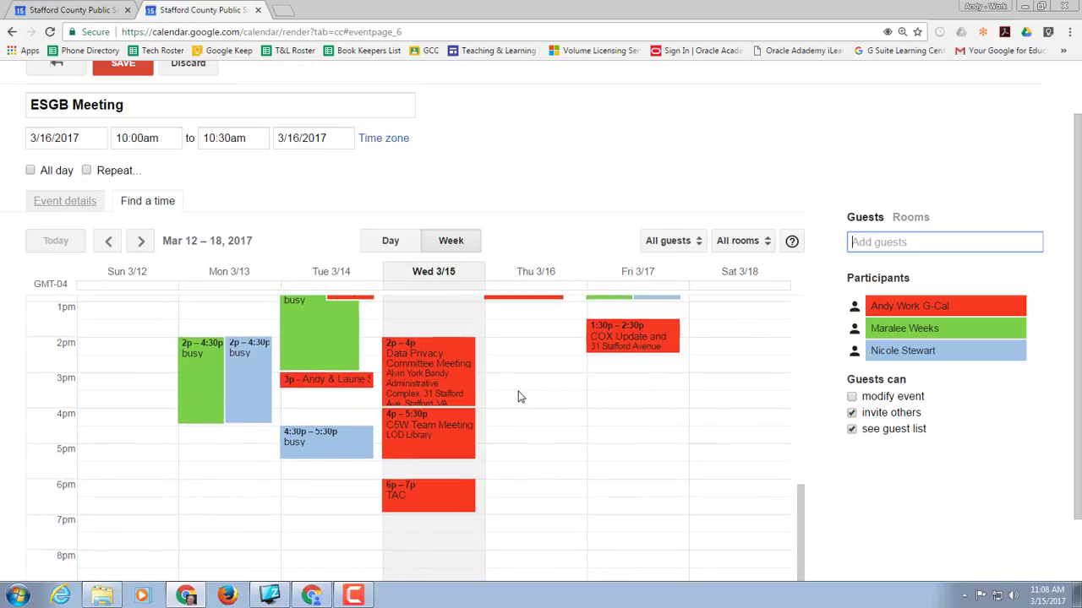
{"action": "left_click", "coordinate": [522, 389]}
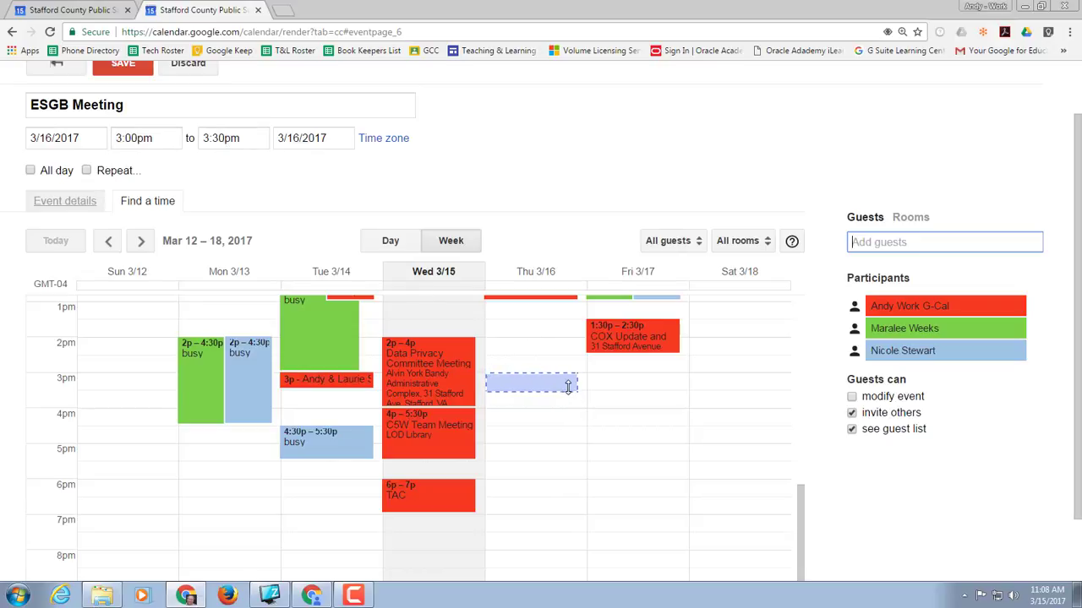
{"action": "left_click_drag", "start_coordinate": [568, 387], "coordinate": [564, 441]}
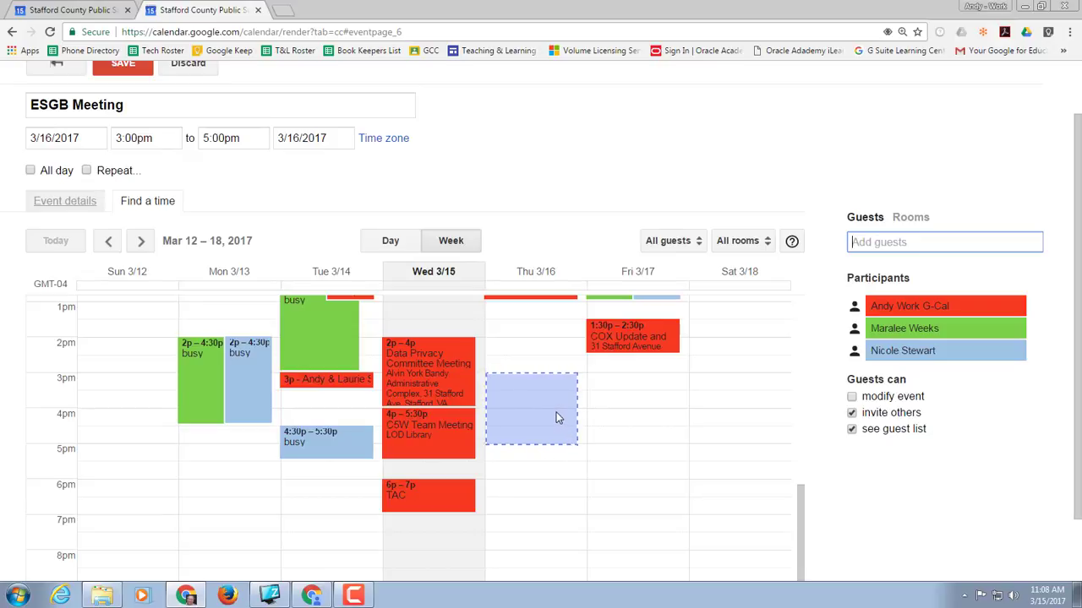
- Save the ESGB Meeting event without sending invitations to the guests
{"action": "scroll", "coordinate": [227, 218], "scroll_direction": "down", "scroll_amount": 1}
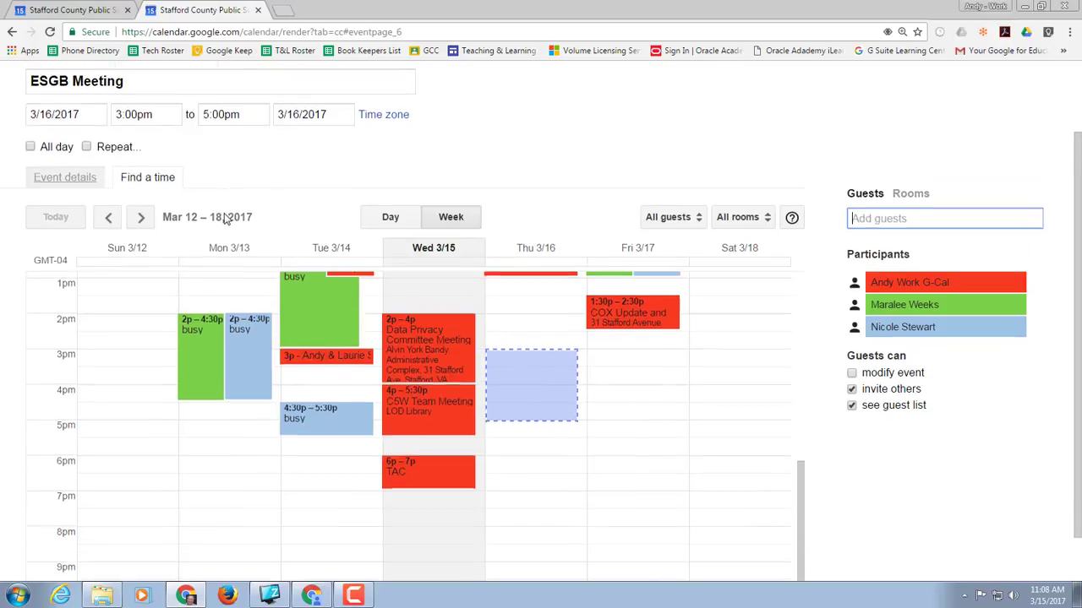
{"action": "scroll", "coordinate": [240, 249], "scroll_direction": "down", "scroll_amount": 2}
{"action": "scroll", "coordinate": [304, 338], "scroll_direction": "up", "scroll_amount": 5}
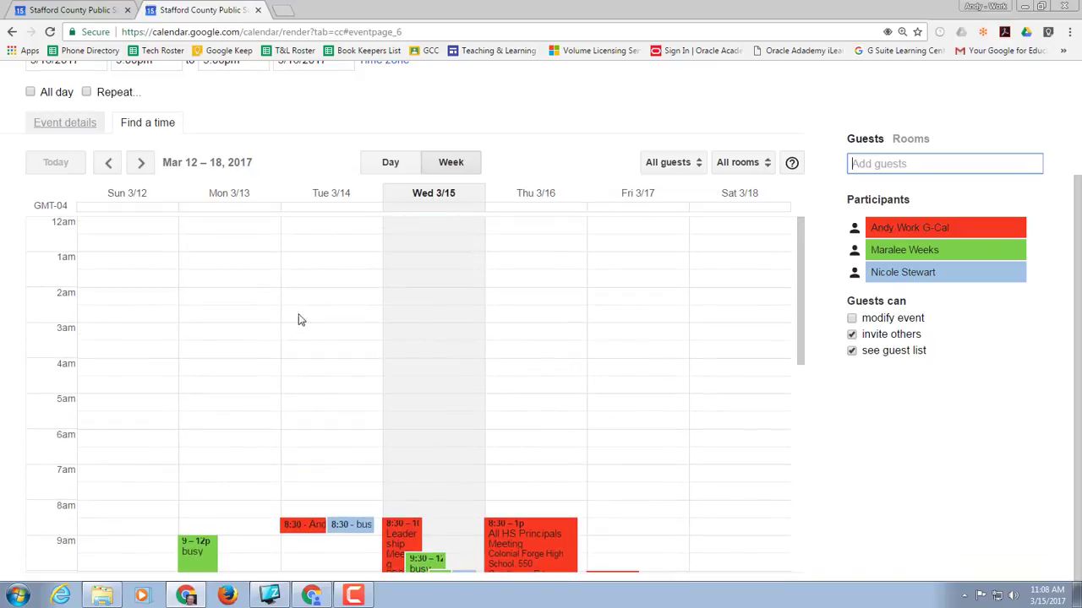
{"action": "scroll", "coordinate": [633, 331], "scroll_direction": "up", "scroll_amount": 3}
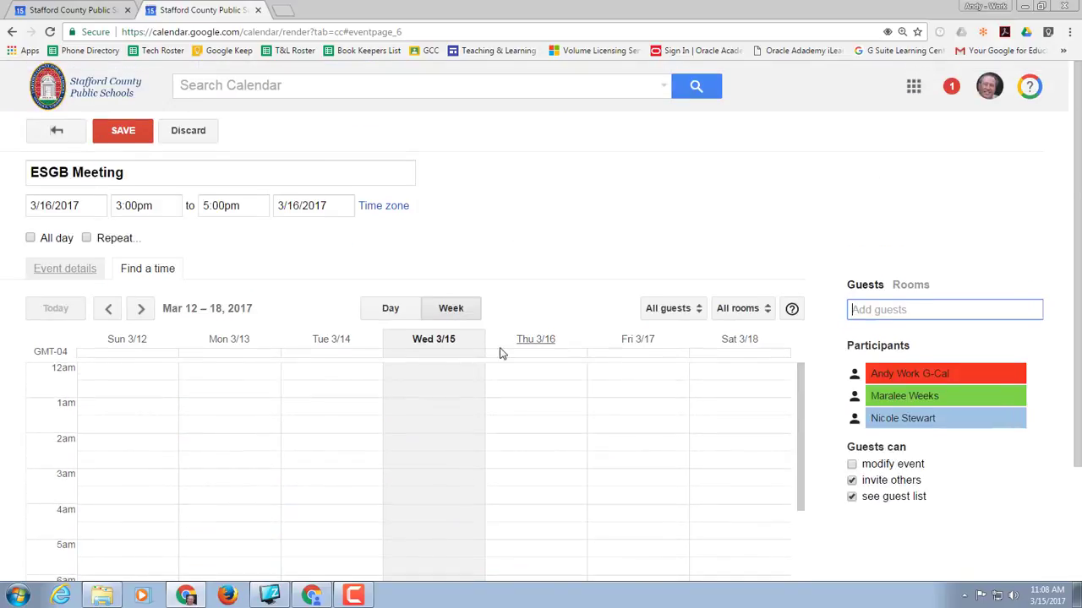
{"action": "left_click", "coordinate": [108, 137]}
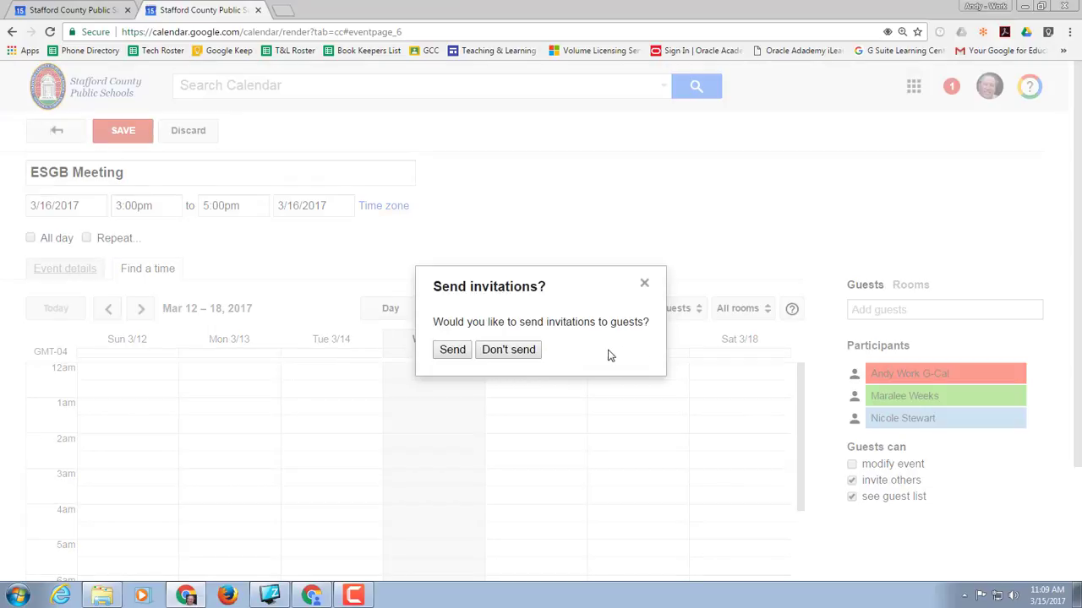
{"action": "left_click", "coordinate": [510, 351]}
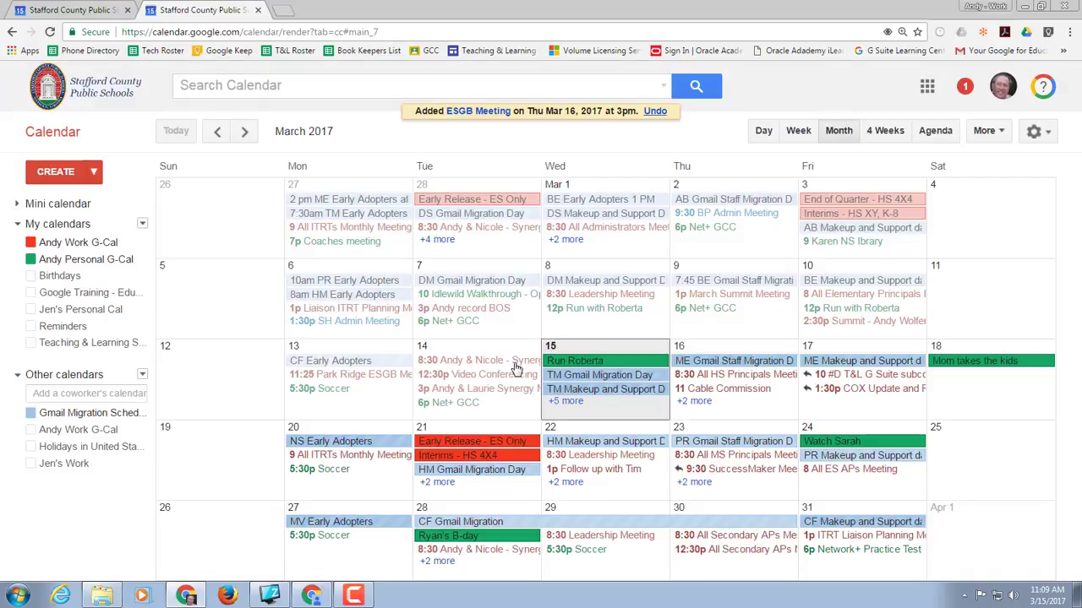
- Reopen the saved ESGB Meeting on Thursday, March 16 for editing
{"action": "left_click", "coordinate": [686, 403]}
{"action": "left_click", "coordinate": [714, 411]}
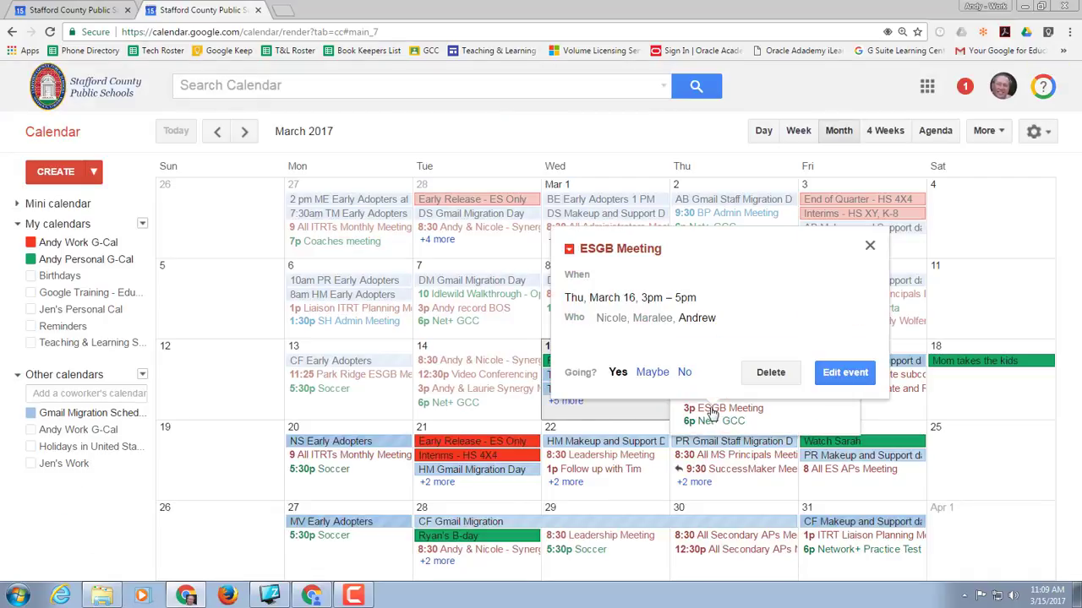
{"action": "left_click", "coordinate": [844, 372]}
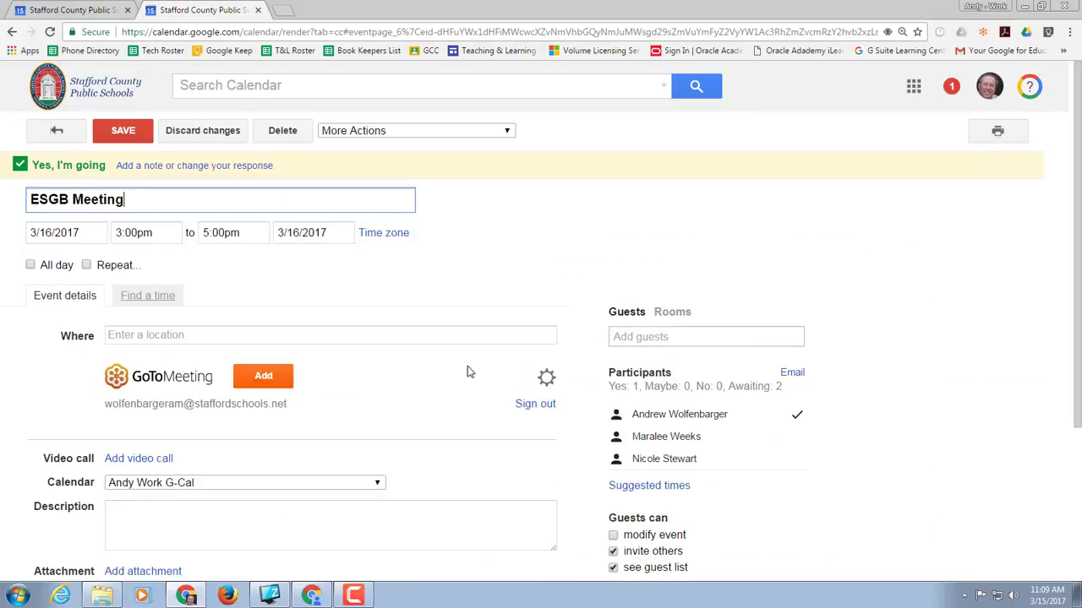
- Set the event's location to the suggested "Stafford Elementary School, Stafford, VA, United States"
{"action": "scroll", "coordinate": [418, 357], "scroll_direction": "down", "scroll_amount": 1}
{"action": "left_click", "coordinate": [222, 268]}
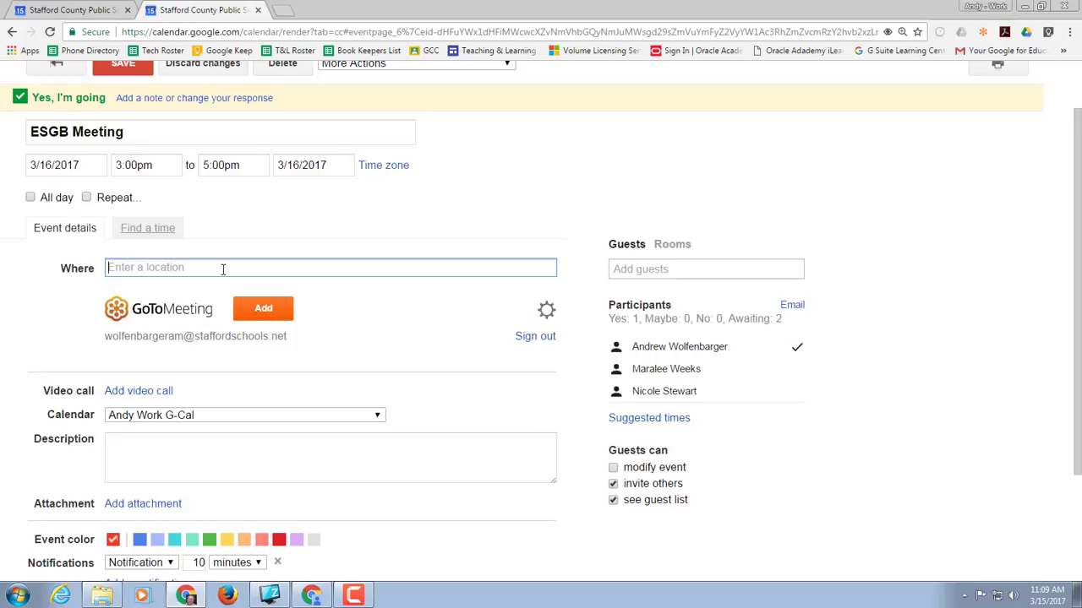
{"action": "type", "text": "Staffro"}
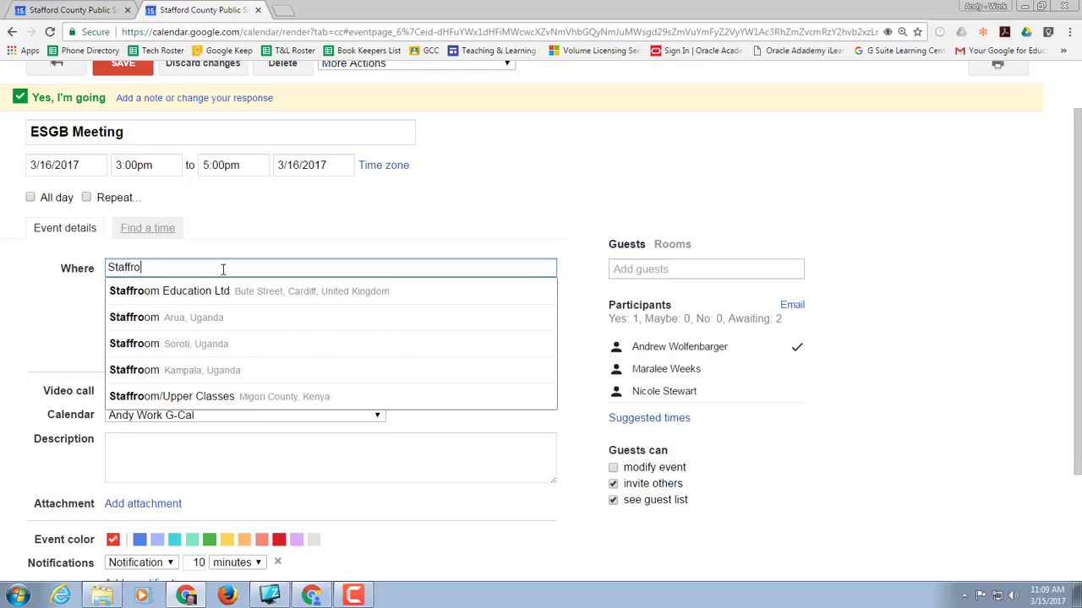
{"action": "key", "text": "BackSpace"}
{"action": "key", "text": "BackSpace"}
{"action": "type", "text": "ord El"}
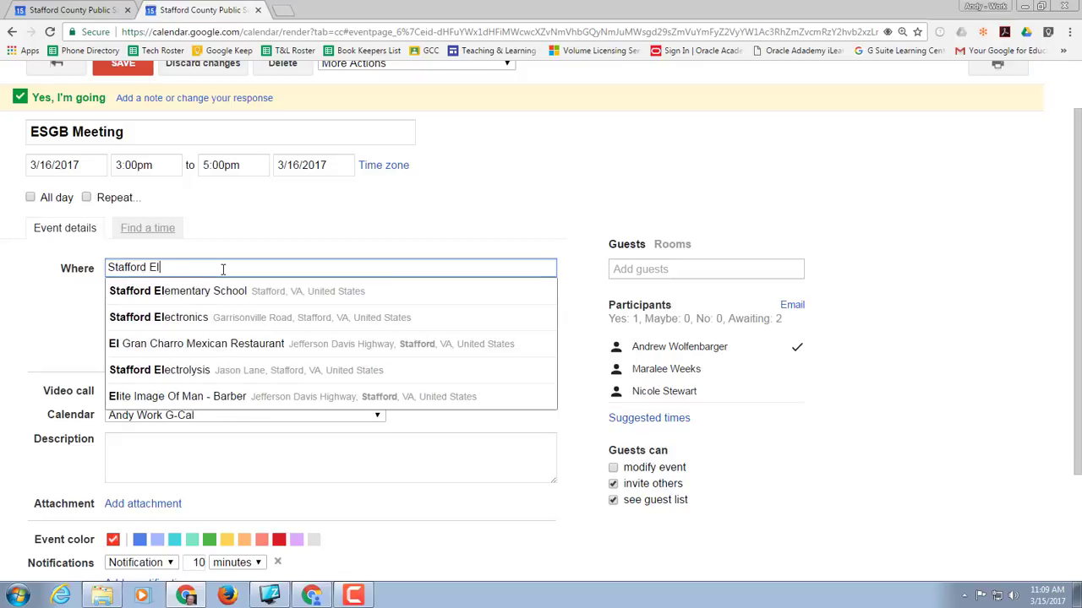
{"action": "key", "text": "Tab"}
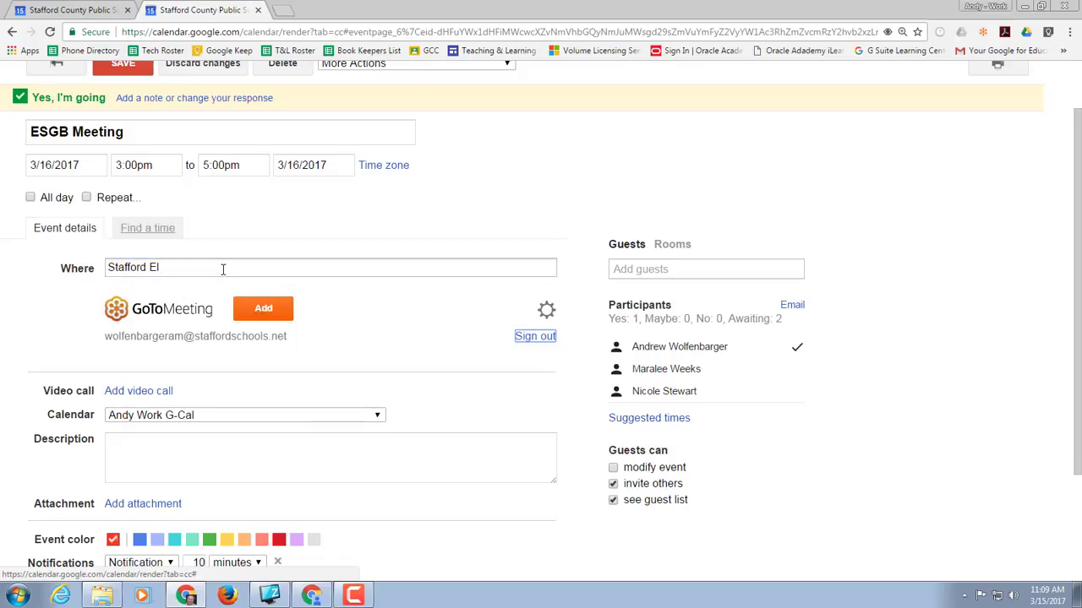
{"action": "left_click", "coordinate": [222, 269]}
{"action": "left_click", "coordinate": [211, 291]}
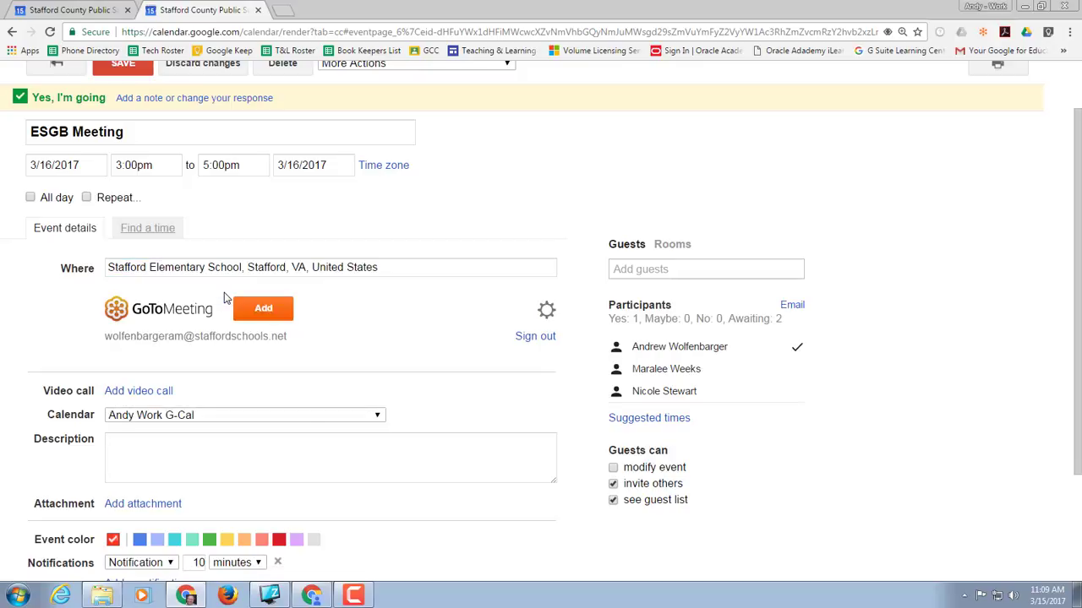
- Attach the Google Drive document "03-20-17 All ITRT Meeting Agenda" to the event
{"action": "scroll", "coordinate": [362, 314], "scroll_direction": "down", "scroll_amount": 1}
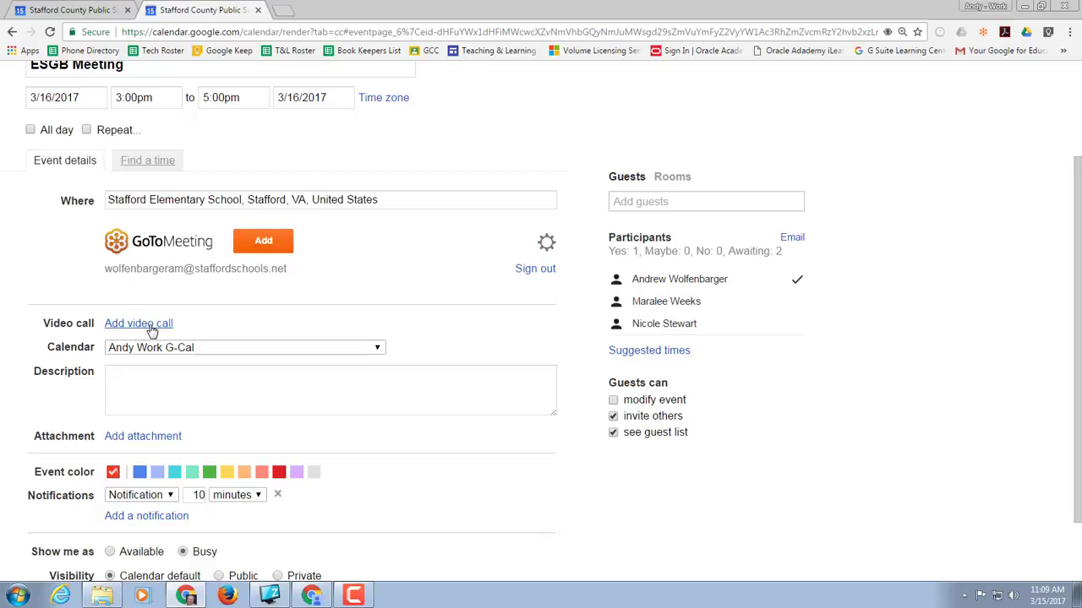
{"action": "scroll", "coordinate": [223, 304], "scroll_direction": "down", "scroll_amount": 1}
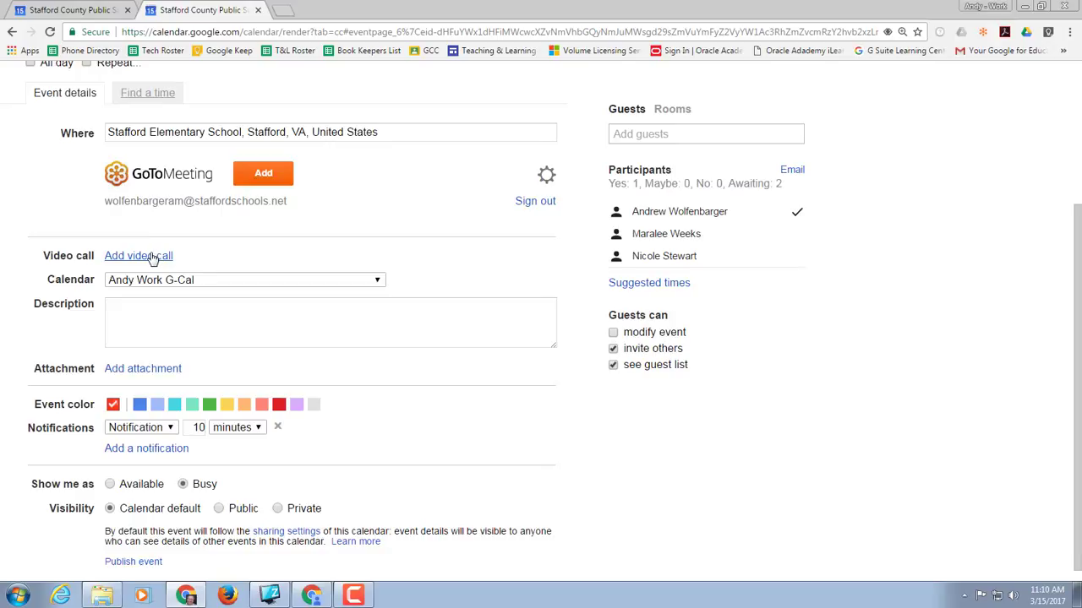
{"action": "left_click", "coordinate": [169, 370]}
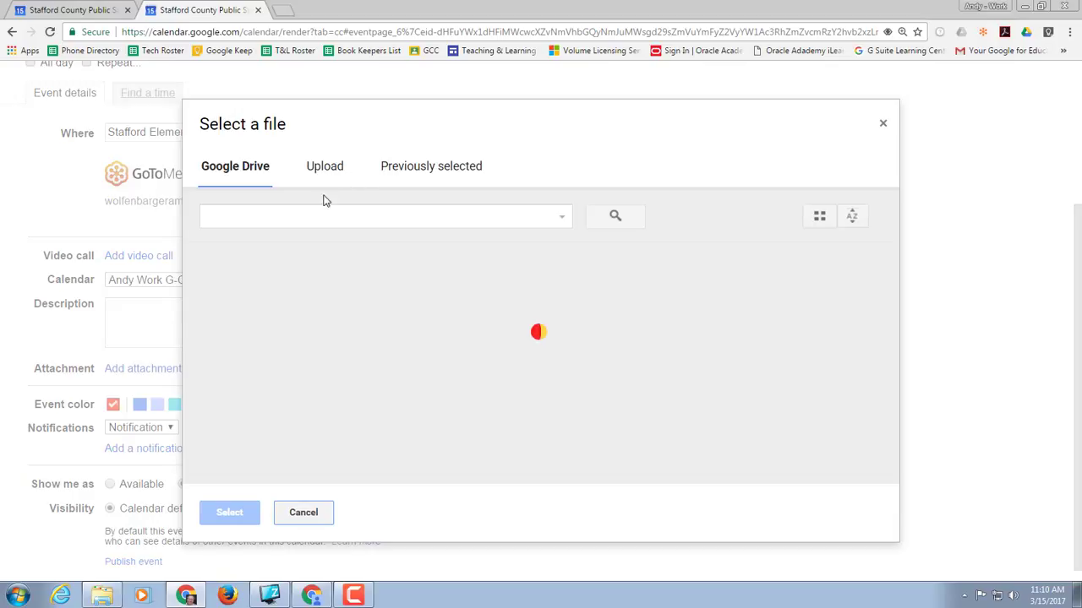
{"action": "left_click", "coordinate": [301, 216]}
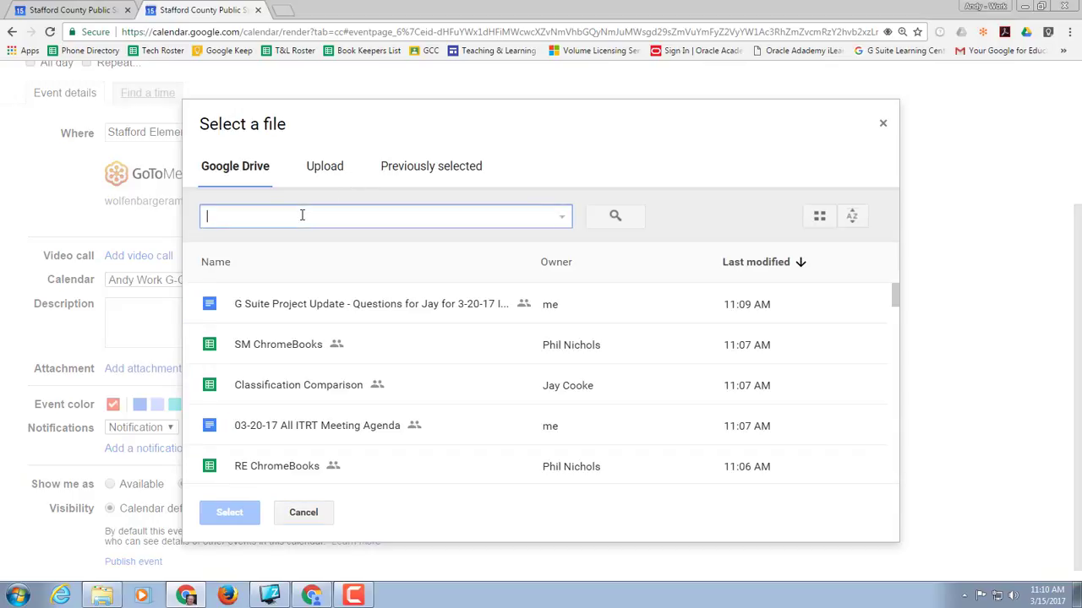
{"action": "left_click", "coordinate": [258, 433]}
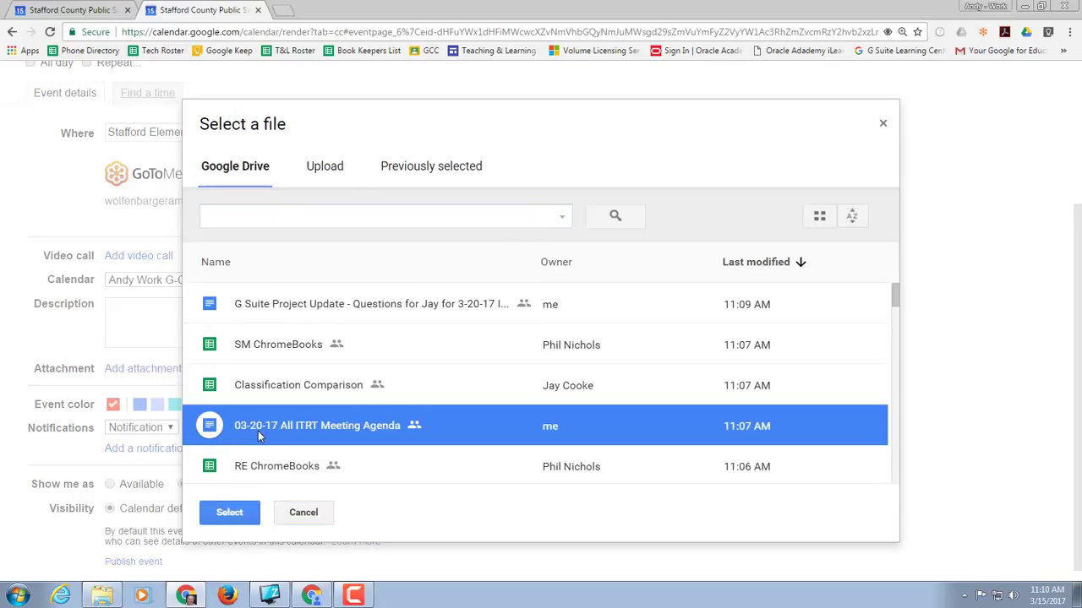
{"action": "left_click", "coordinate": [244, 518]}
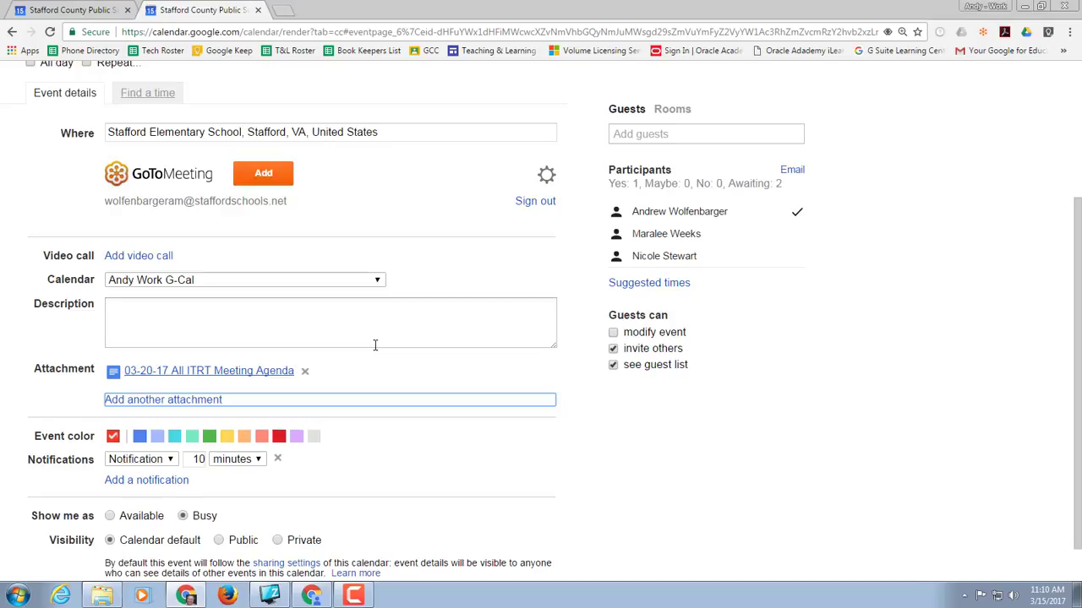
- Add a second notification to the event, set to 1 hour before the meeting
{"action": "scroll", "coordinate": [370, 345], "scroll_direction": "up", "scroll_amount": 2}
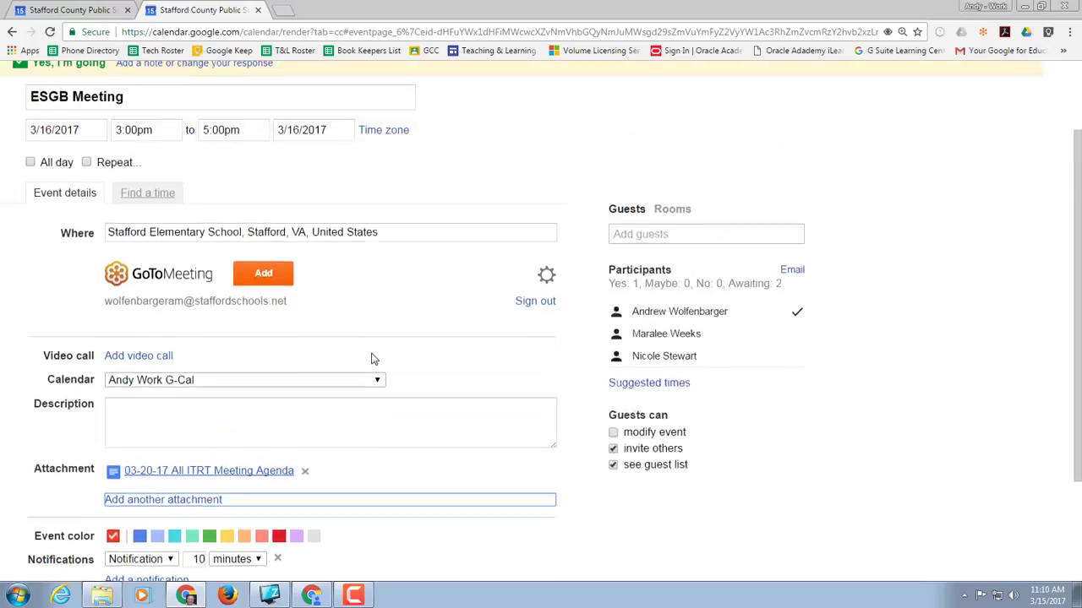
{"action": "scroll", "coordinate": [374, 357], "scroll_direction": "down", "scroll_amount": 3}
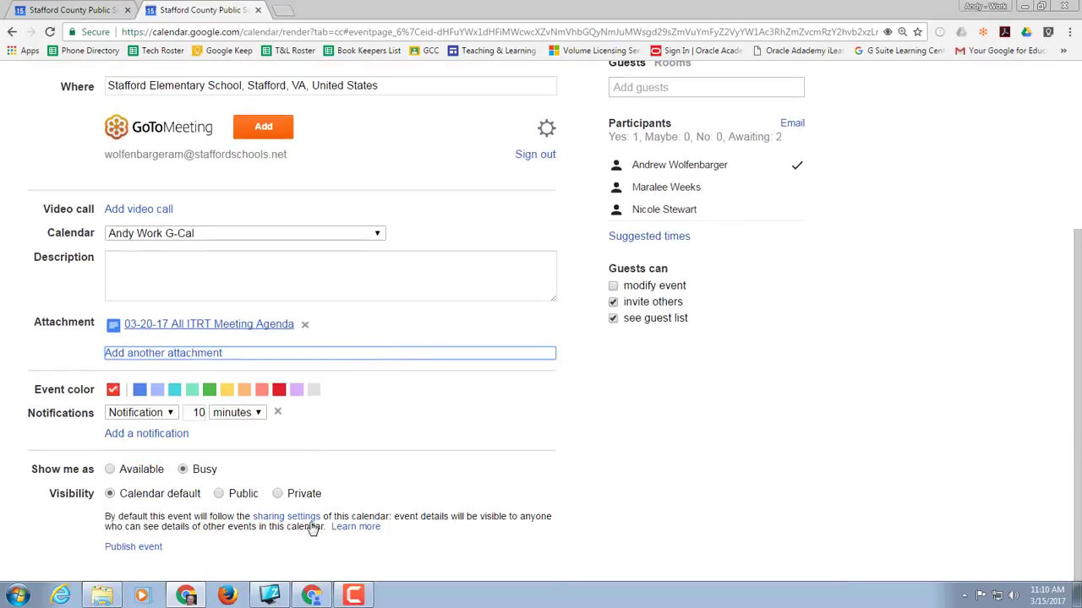
{"action": "left_click", "coordinate": [156, 434]}
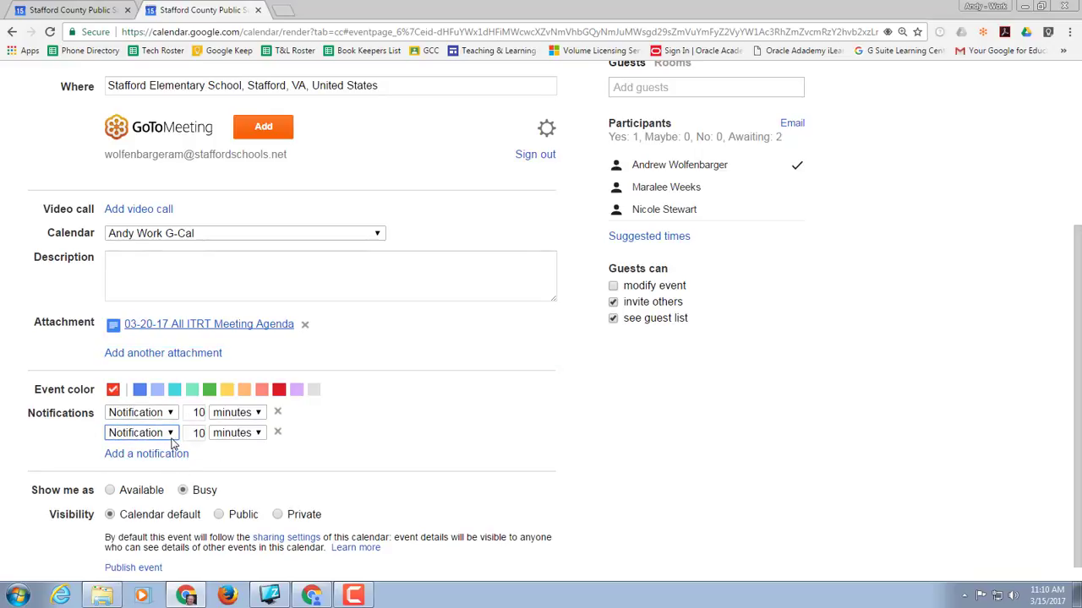
{"action": "left_click_drag", "start_coordinate": [193, 432], "coordinate": [223, 436]}
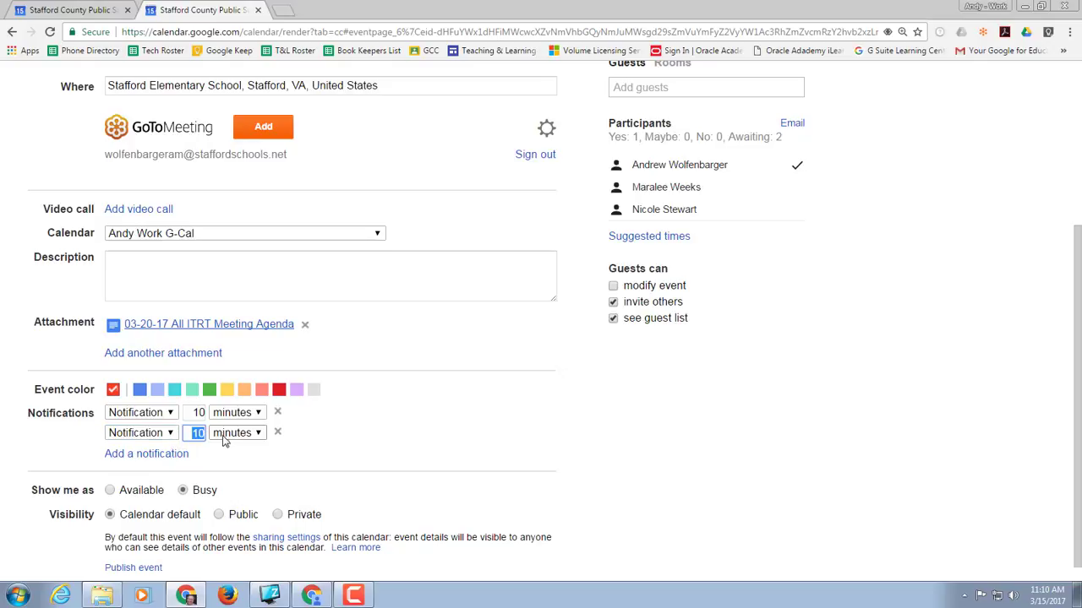
{"action": "type", "text": "1"}
{"action": "left_click", "coordinate": [237, 433]}
{"action": "left_click", "coordinate": [226, 461]}
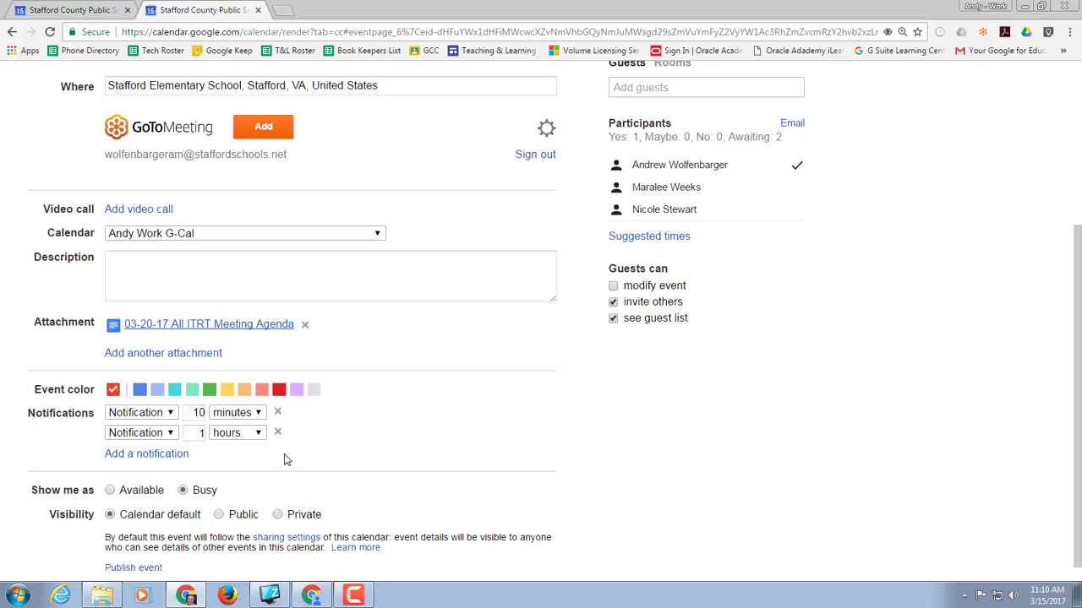
- Save the ESGB Meeting changes and send updates to the existing guests
{"action": "scroll", "coordinate": [379, 439], "scroll_direction": "up", "scroll_amount": 3}
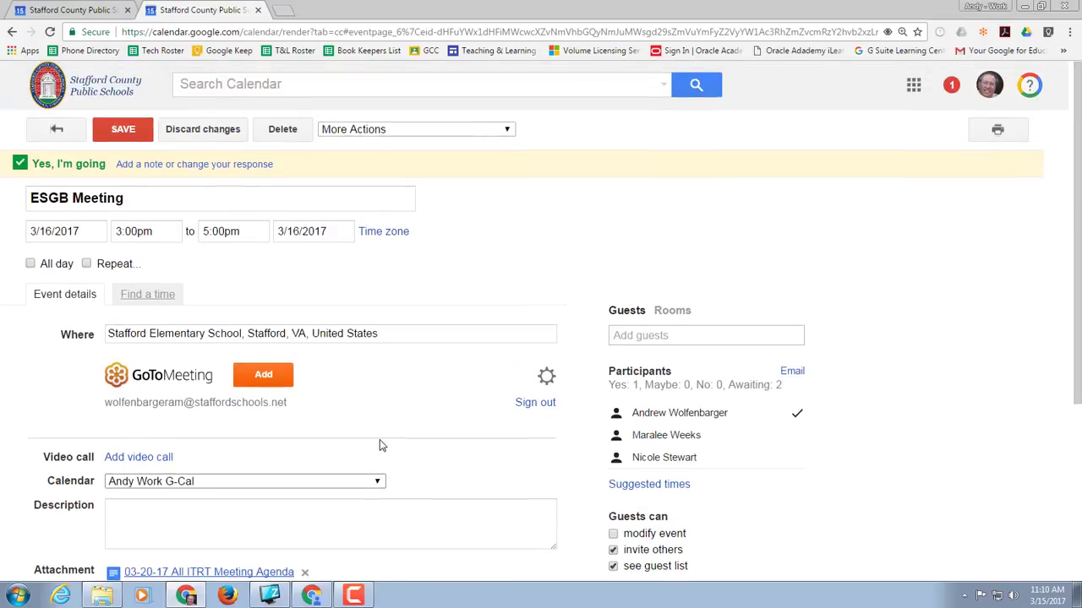
{"action": "left_click", "coordinate": [117, 127]}
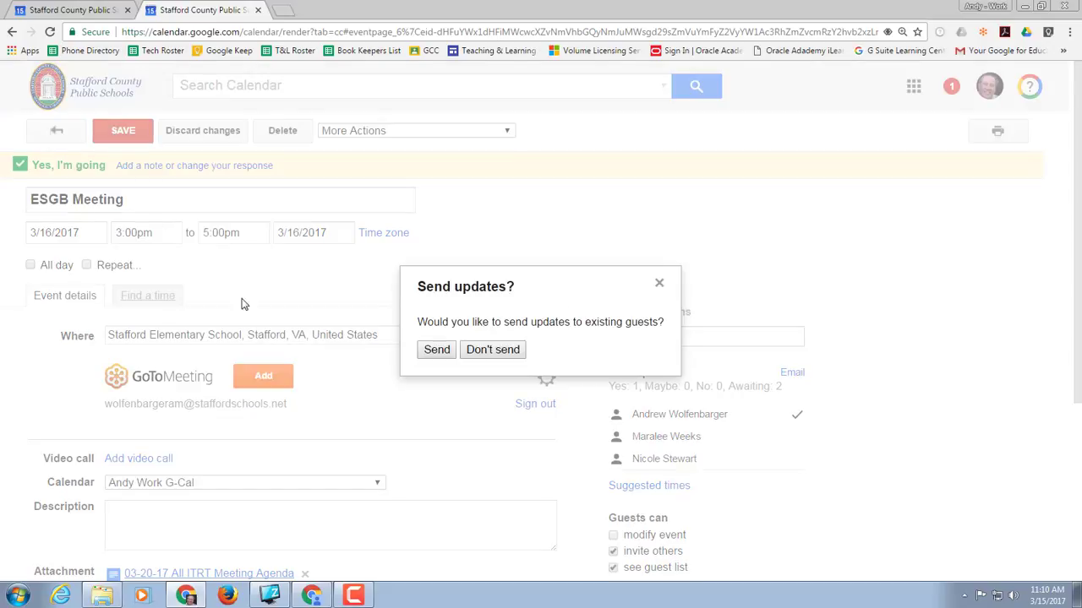
{"action": "left_click", "coordinate": [433, 356]}
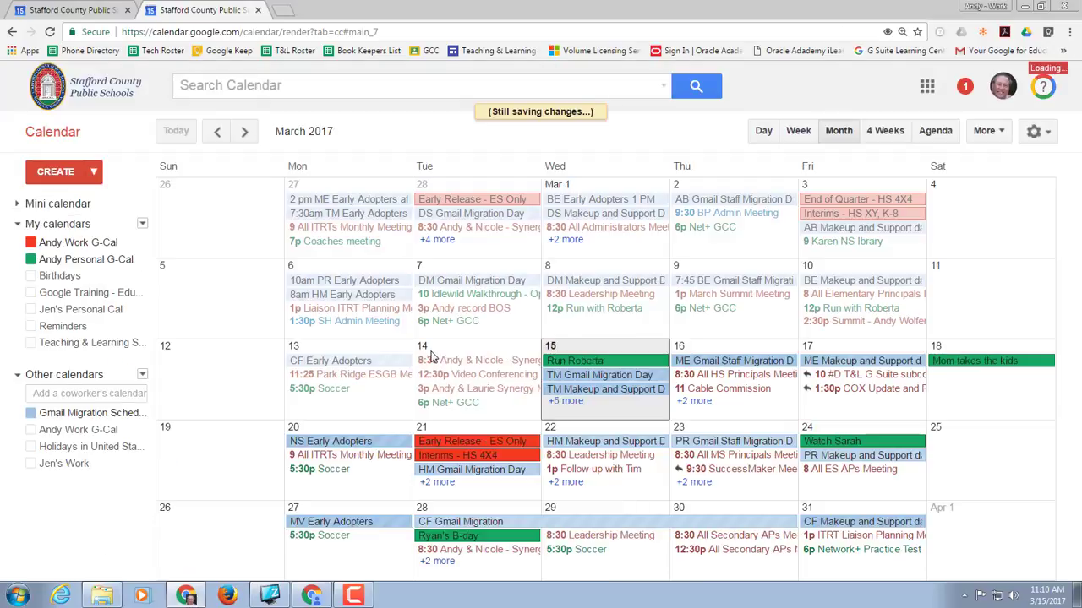
- Reopen the ESGB Meeting on Thursday, March 16 for editing and set its end time to 4:00pm
{"action": "left_click", "coordinate": [706, 406]}
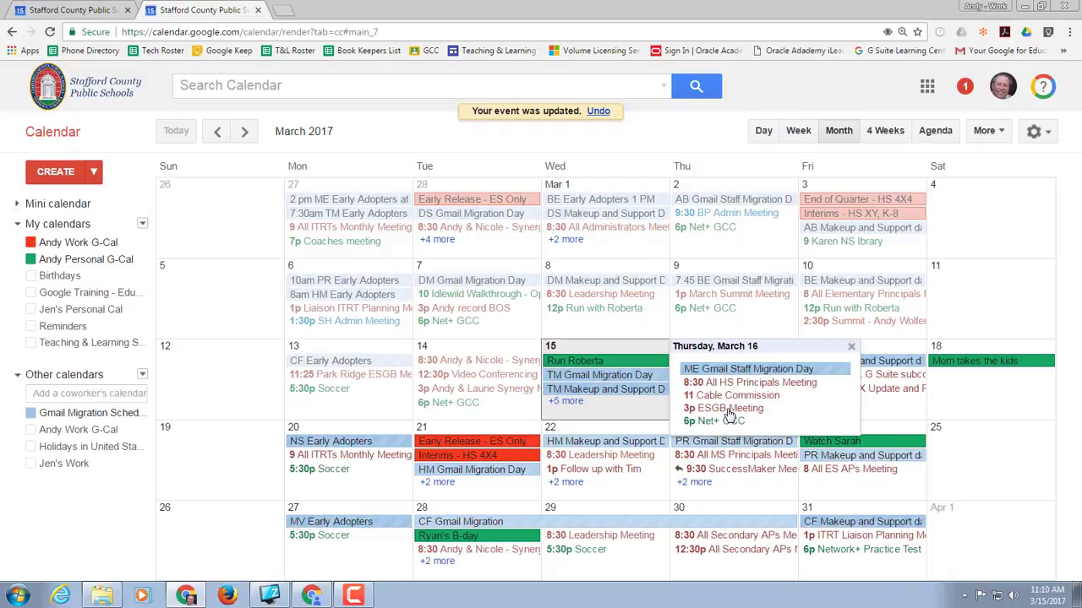
{"action": "left_click", "coordinate": [728, 410]}
{"action": "left_click", "coordinate": [856, 376]}
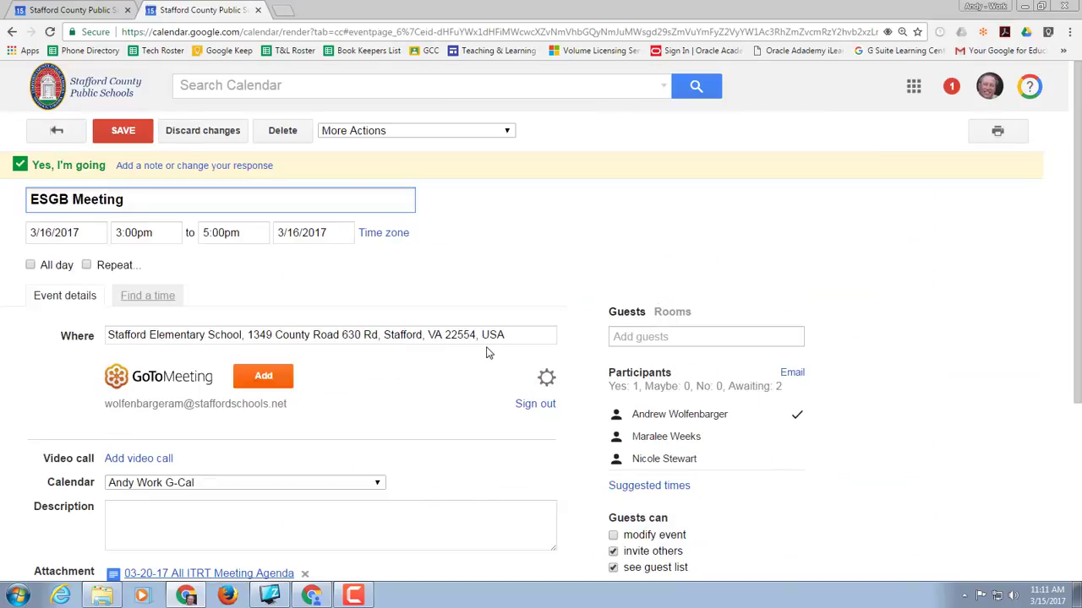
{"action": "left_click", "coordinate": [249, 235]}
{"action": "left_click_drag", "start_coordinate": [240, 234], "coordinate": [192, 237]}
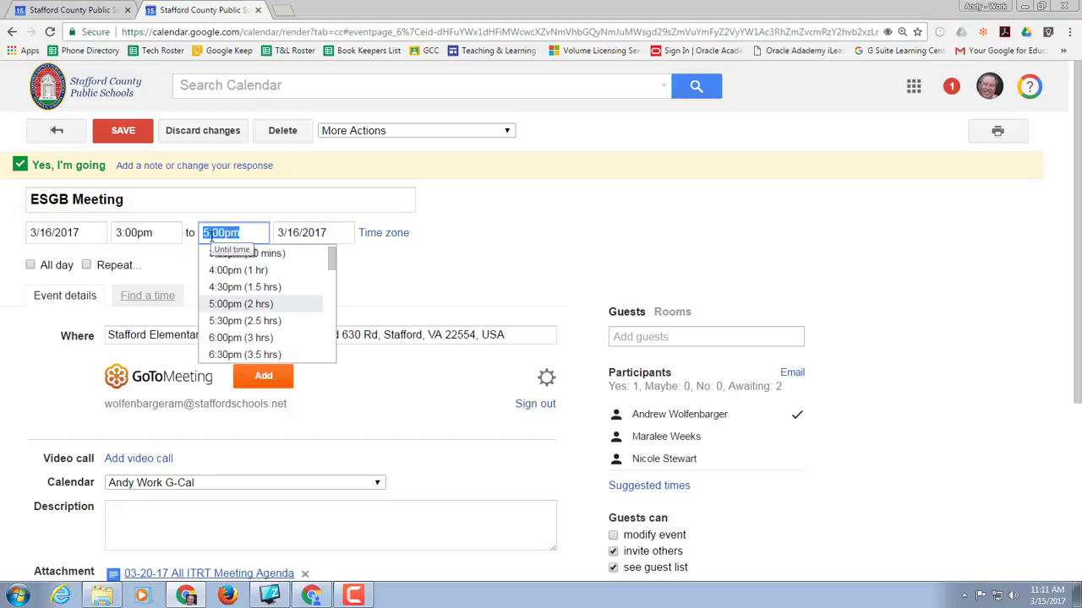
{"action": "type", "text": "4:00"}
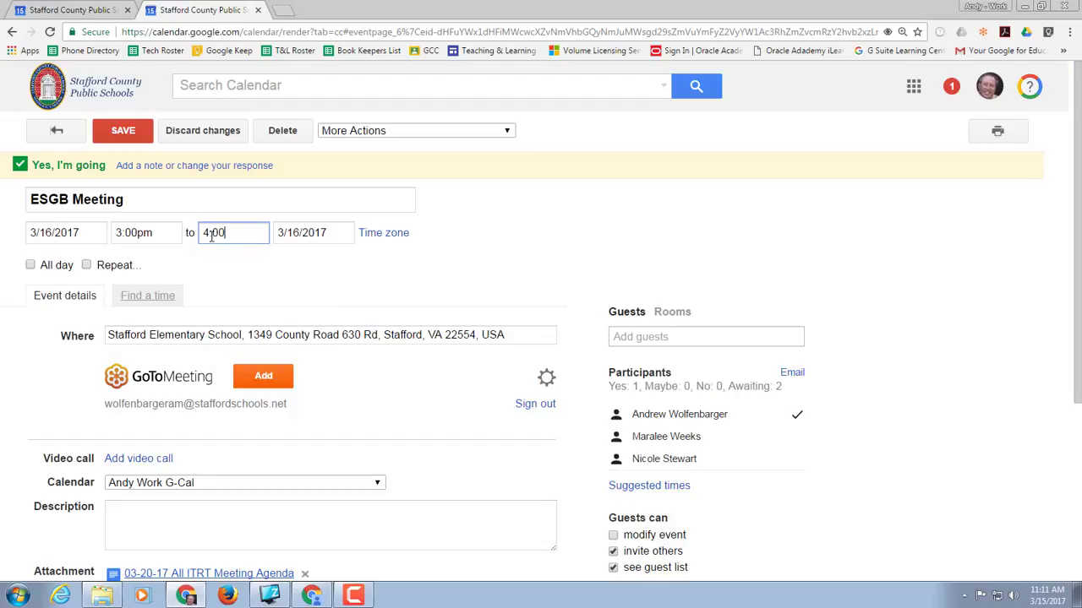
- Save the shortened meeting time and send the update to the existing guests
{"action": "scroll", "coordinate": [220, 442], "scroll_direction": "down", "scroll_amount": 3}
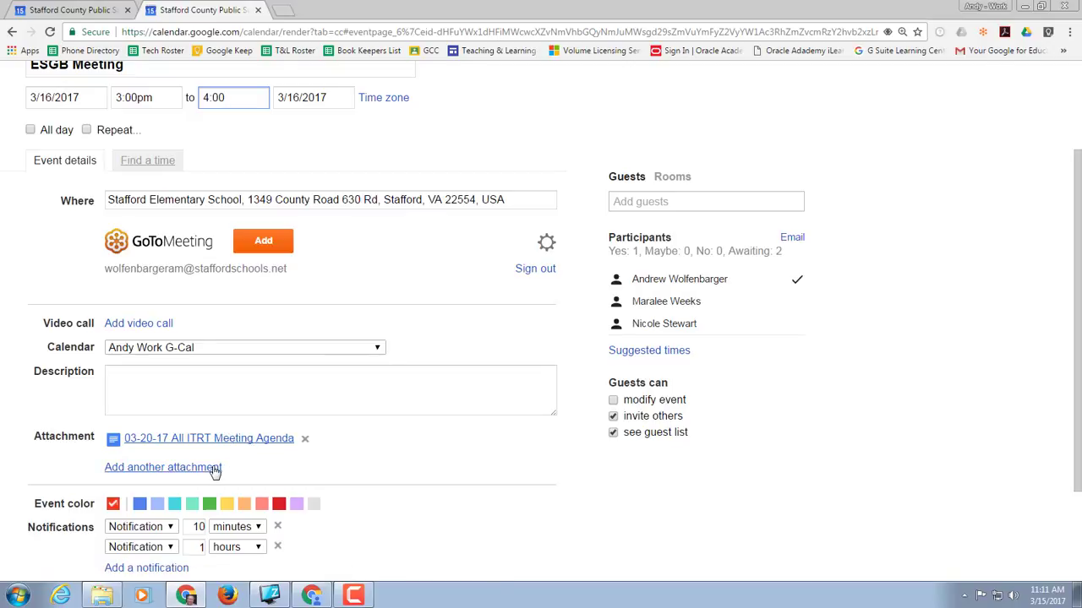
{"action": "scroll", "coordinate": [225, 314], "scroll_direction": "up", "scroll_amount": 2}
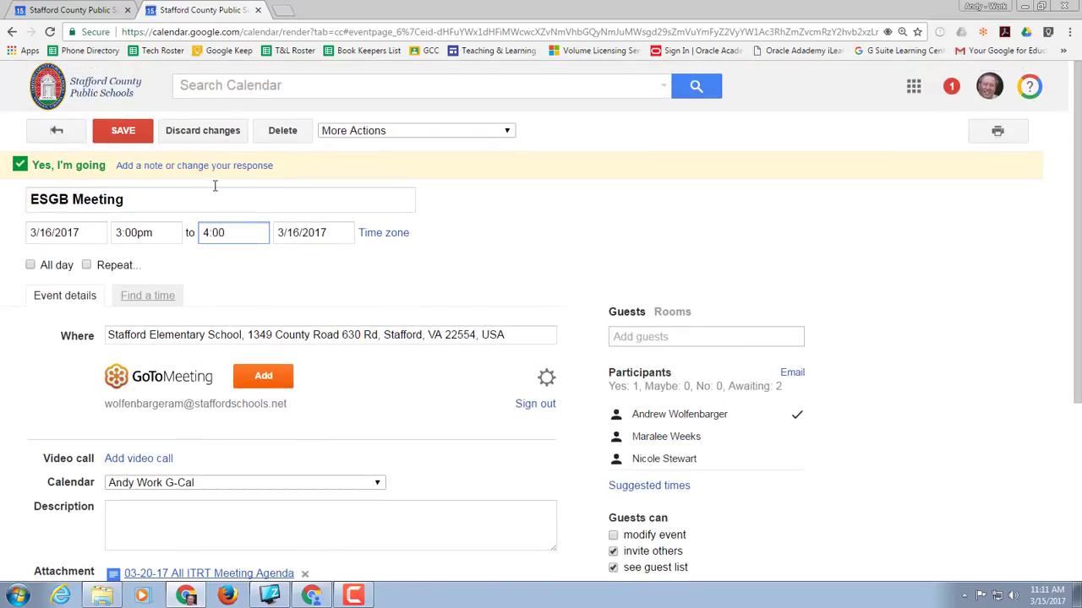
{"action": "left_click", "coordinate": [123, 131]}
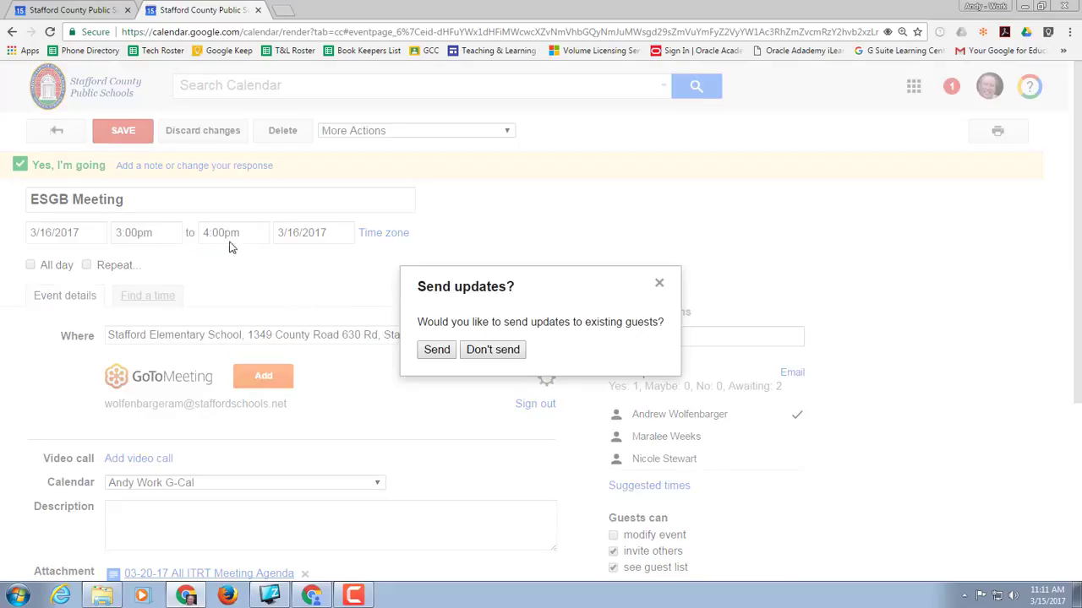
{"action": "left_click", "coordinate": [439, 356]}
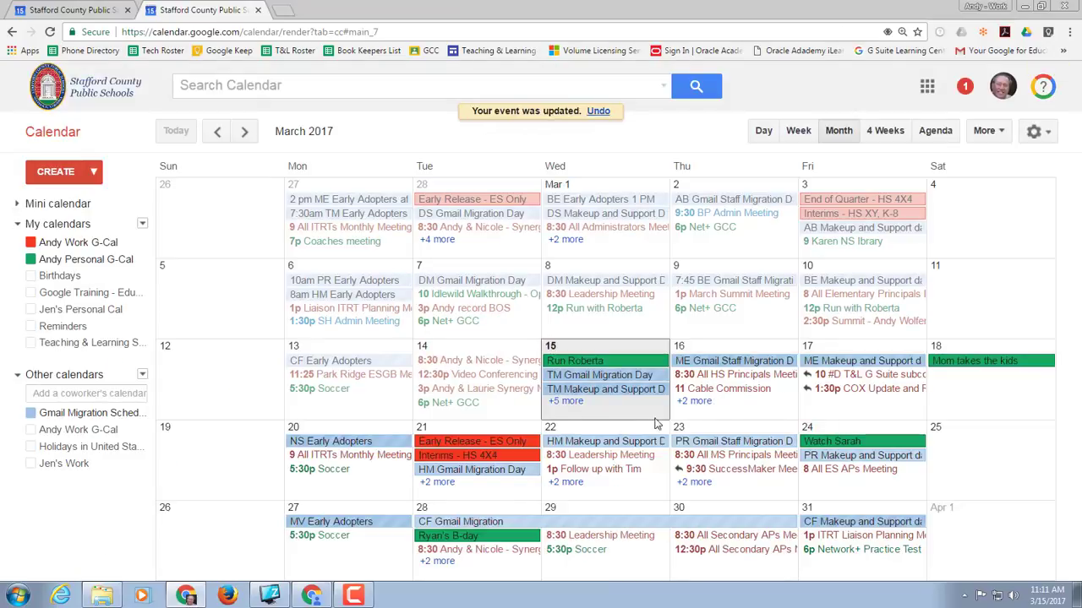
- Delete the ESGB Meeting on Thursday, March 16 and update the guests about the cancellation
{"action": "left_click", "coordinate": [695, 403]}
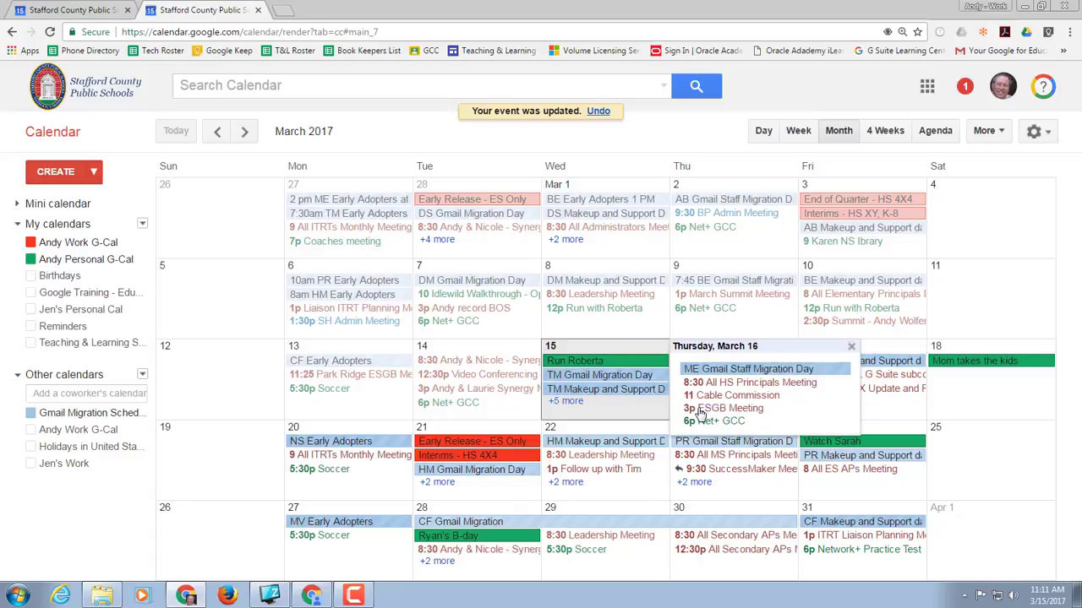
{"action": "left_click", "coordinate": [714, 409]}
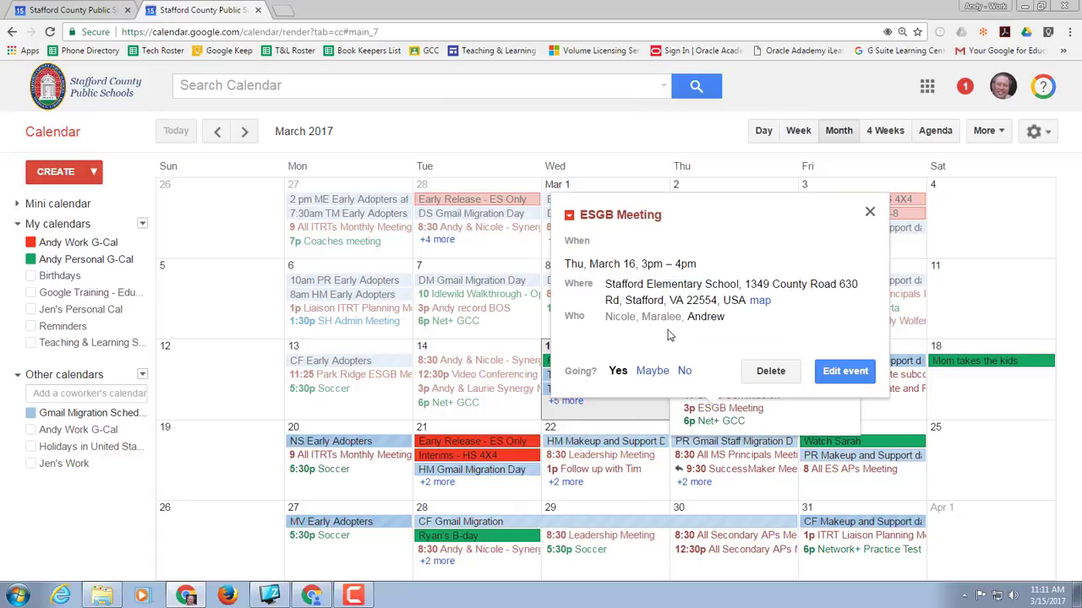
{"action": "left_click", "coordinate": [768, 380]}
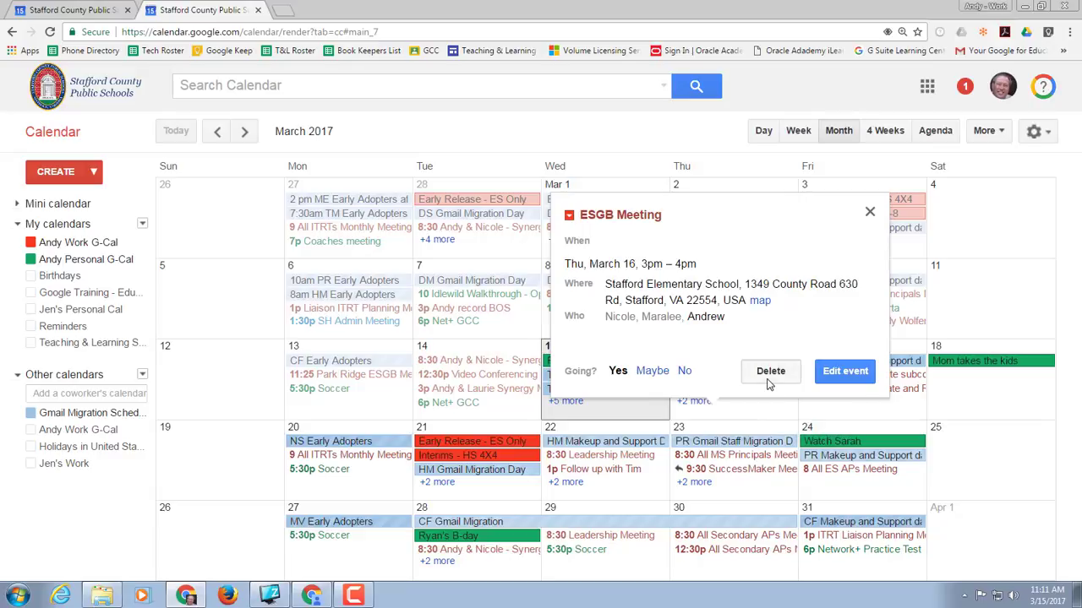
{"action": "left_click", "coordinate": [769, 380]}
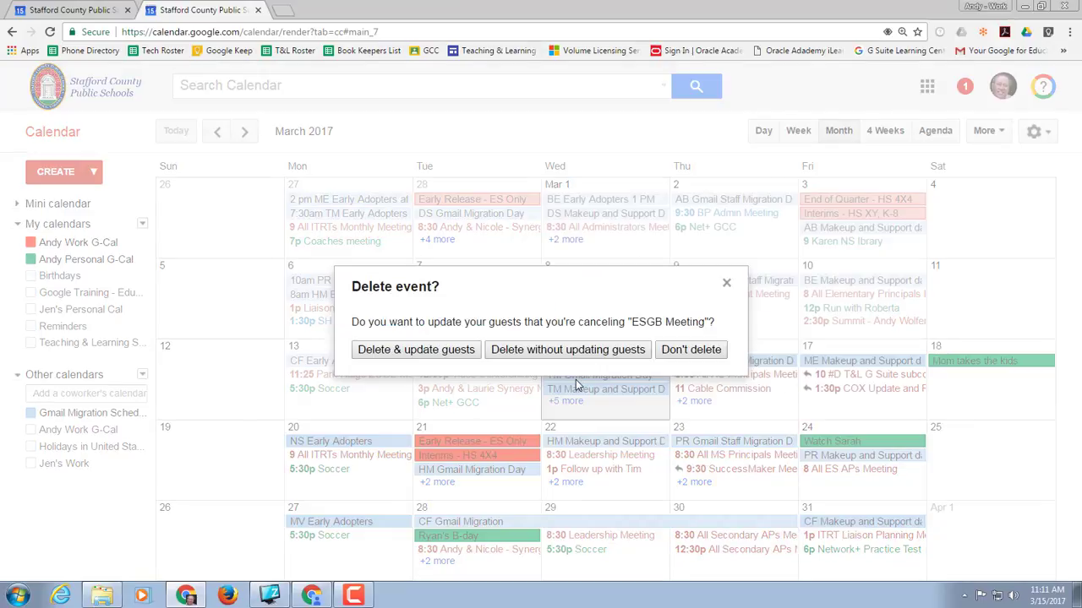
{"action": "left_click", "coordinate": [412, 359]}
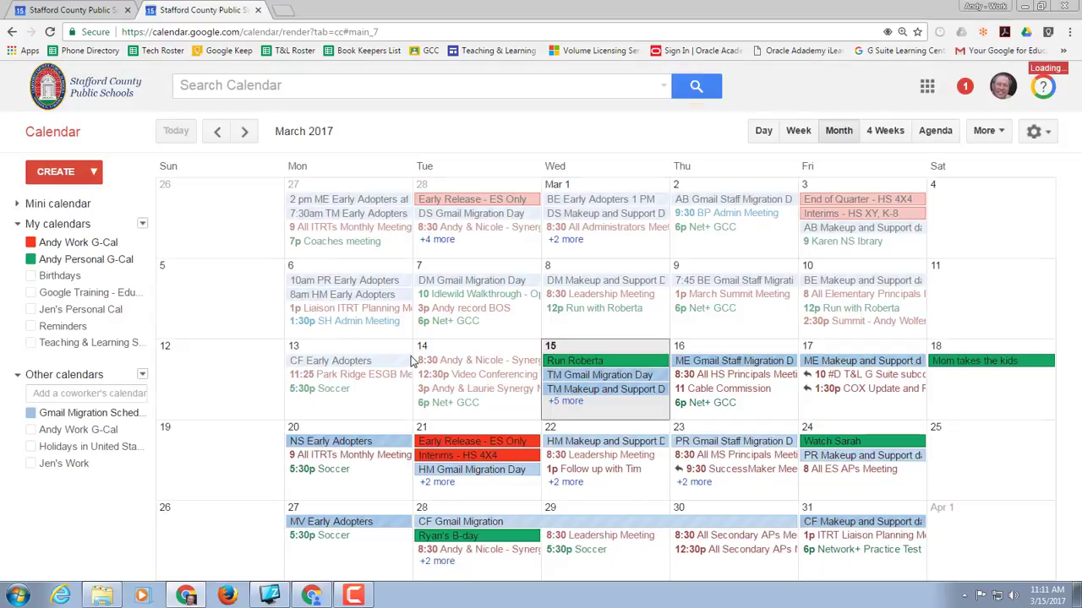